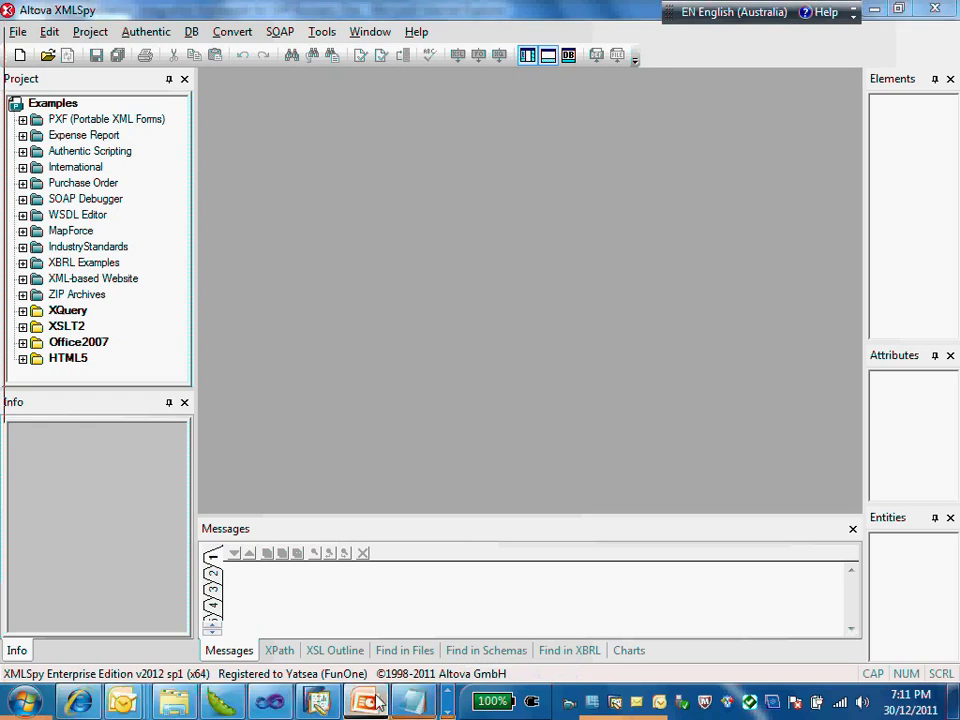
Step: Switch to PowerPoint to review the slide on creating and uploading the test inbound XML file, then return to XMLSpy
{"action": "left_click", "coordinate": [376, 702]}
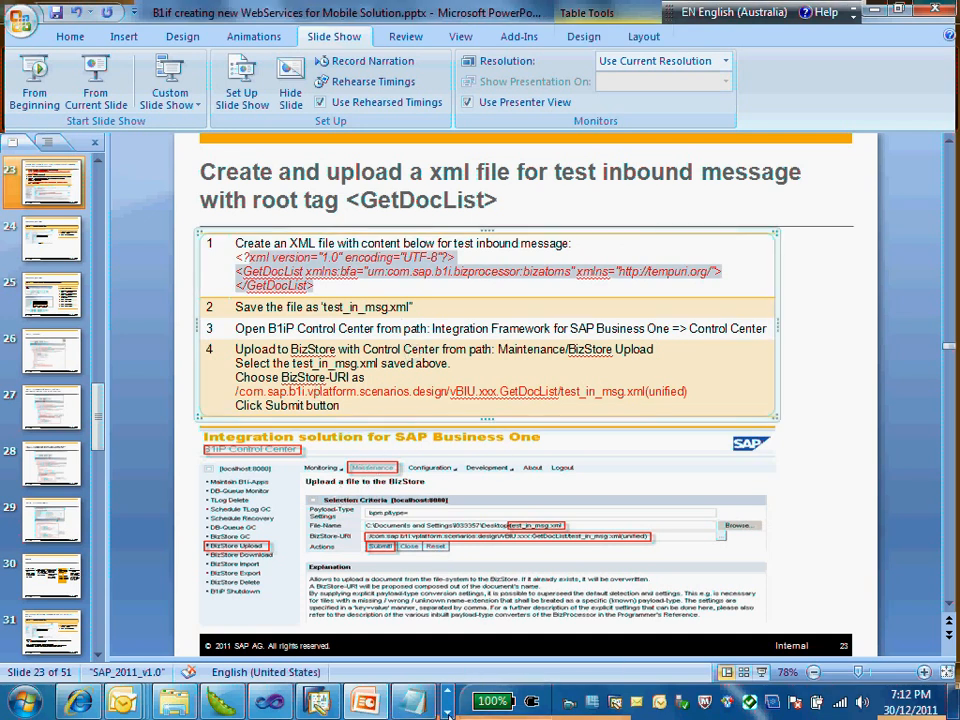
{"action": "left_click", "coordinate": [449, 714]}
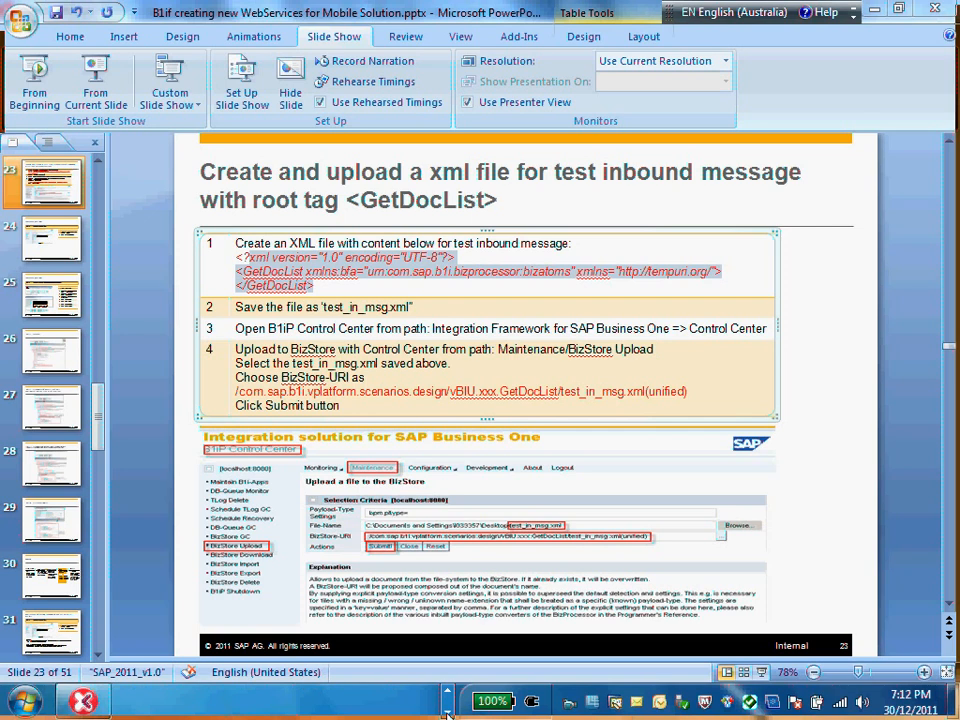
{"action": "left_click", "coordinate": [84, 708]}
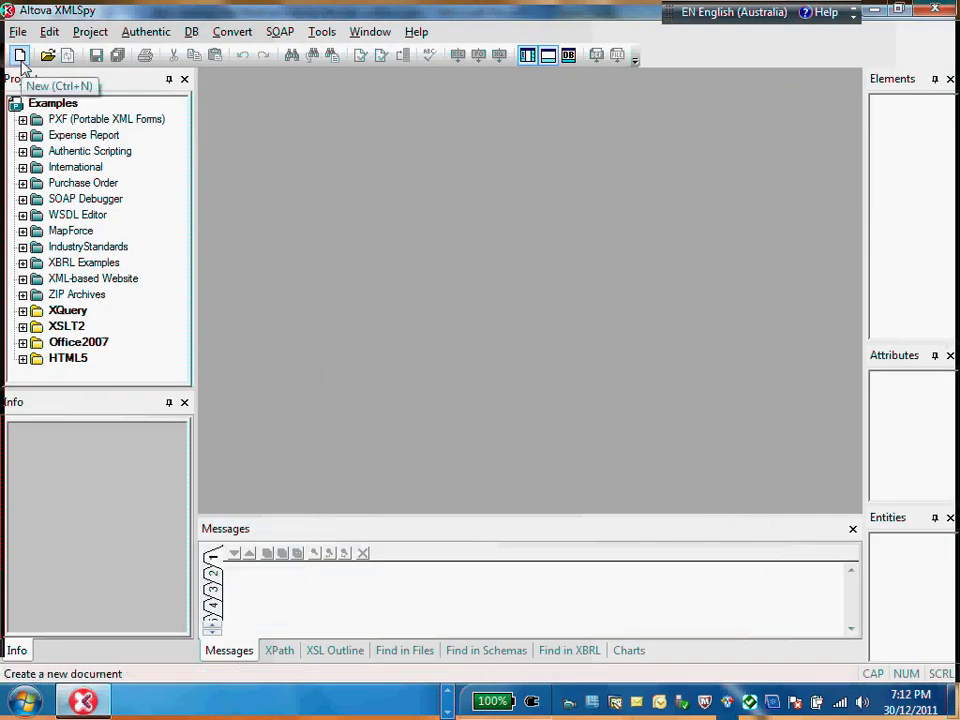
Step: Delete all folders from PXF (Portable XML Forms) through HTML5 from the Examples project
{"action": "left_click", "coordinate": [86, 120]}
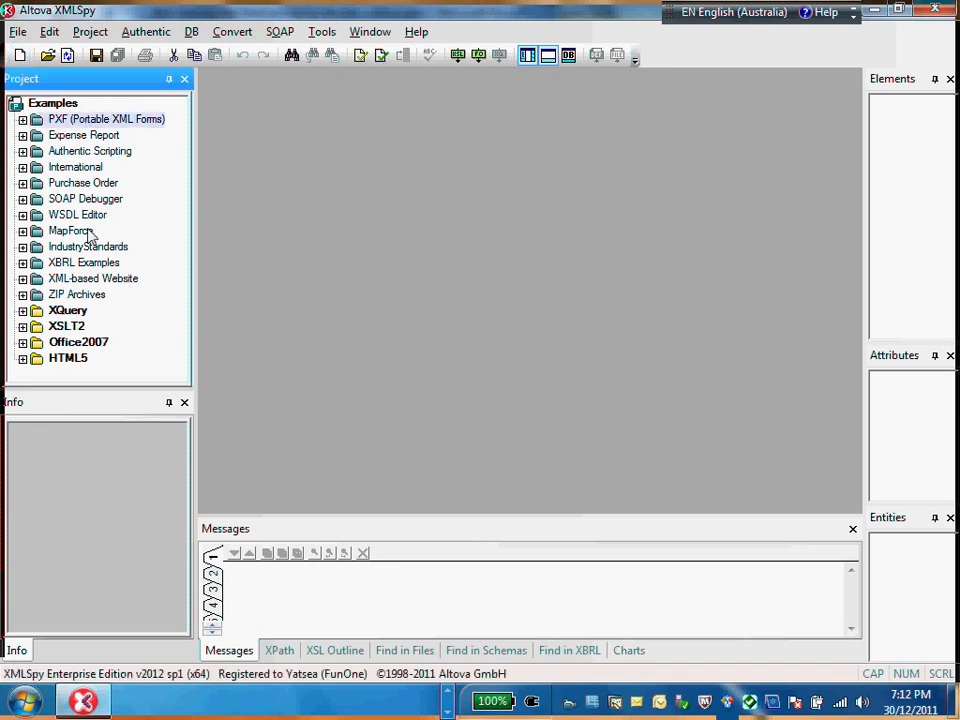
{"action": "left_click", "coordinate": [70, 359], "text": "shift"}
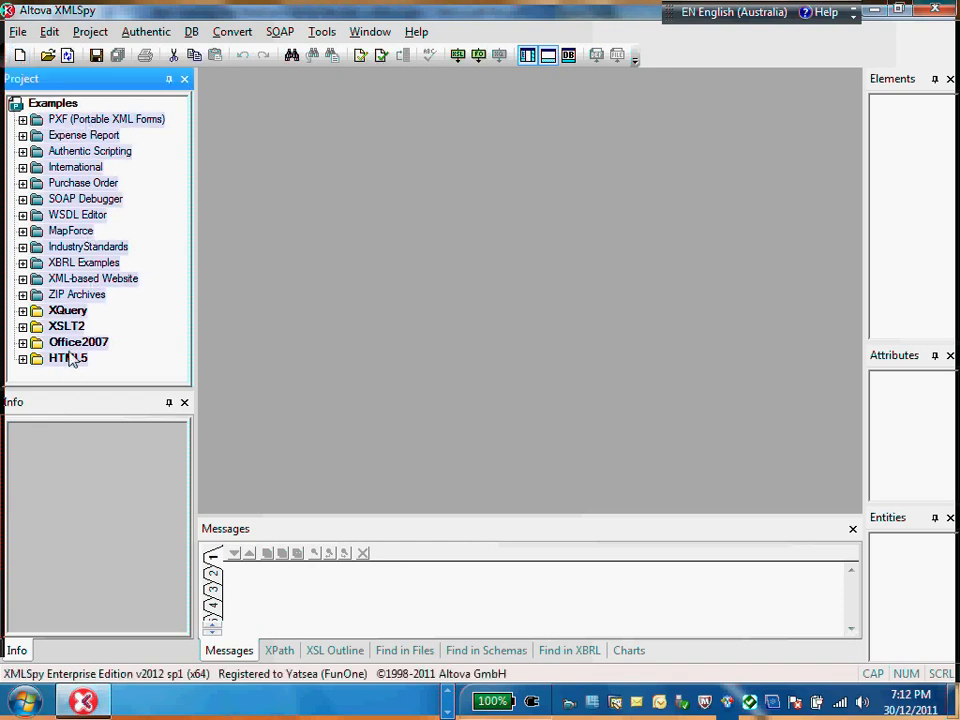
{"action": "right_click", "coordinate": [70, 230]}
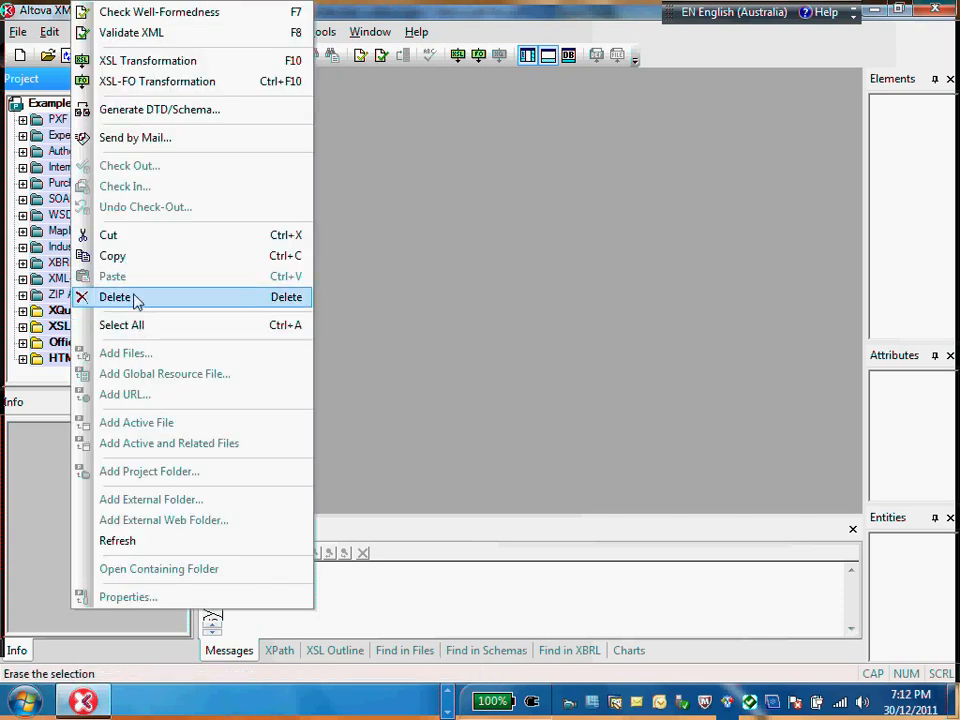
{"action": "left_click", "coordinate": [132, 299]}
Step: Start opening a file and set the Open dialog to its URL mode
{"action": "left_click", "coordinate": [22, 56]}
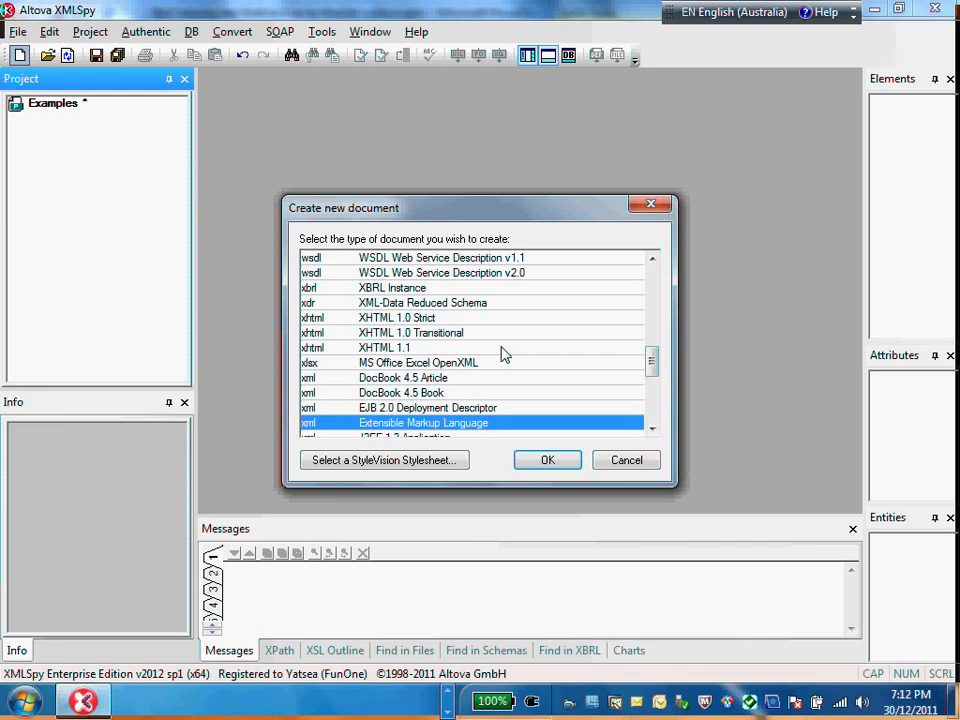
{"action": "left_click", "coordinate": [638, 463]}
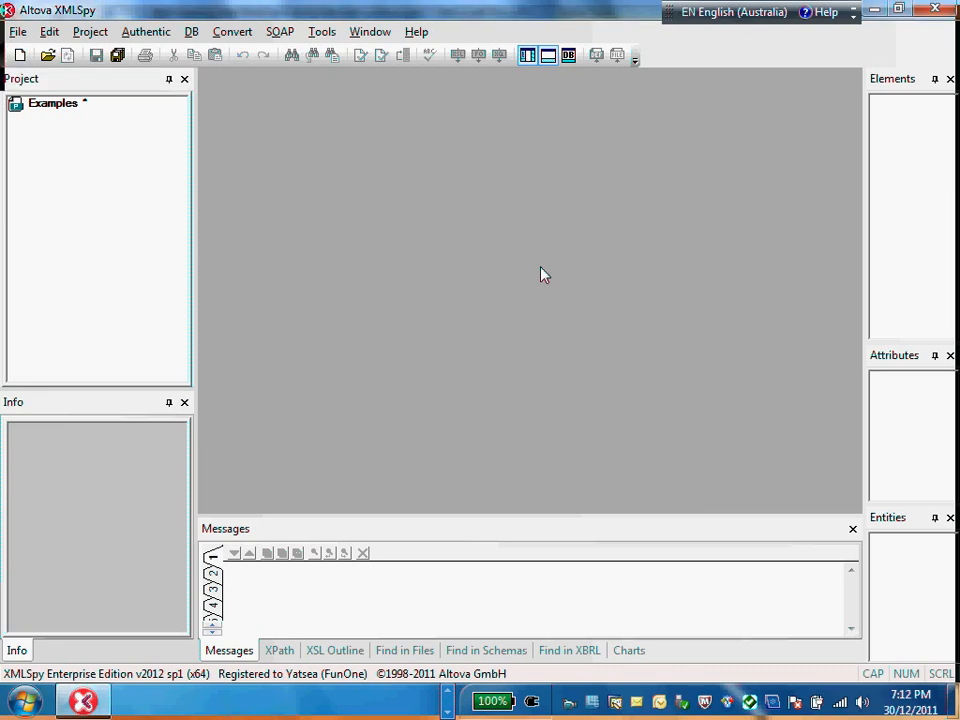
{"action": "left_click", "coordinate": [47, 57]}
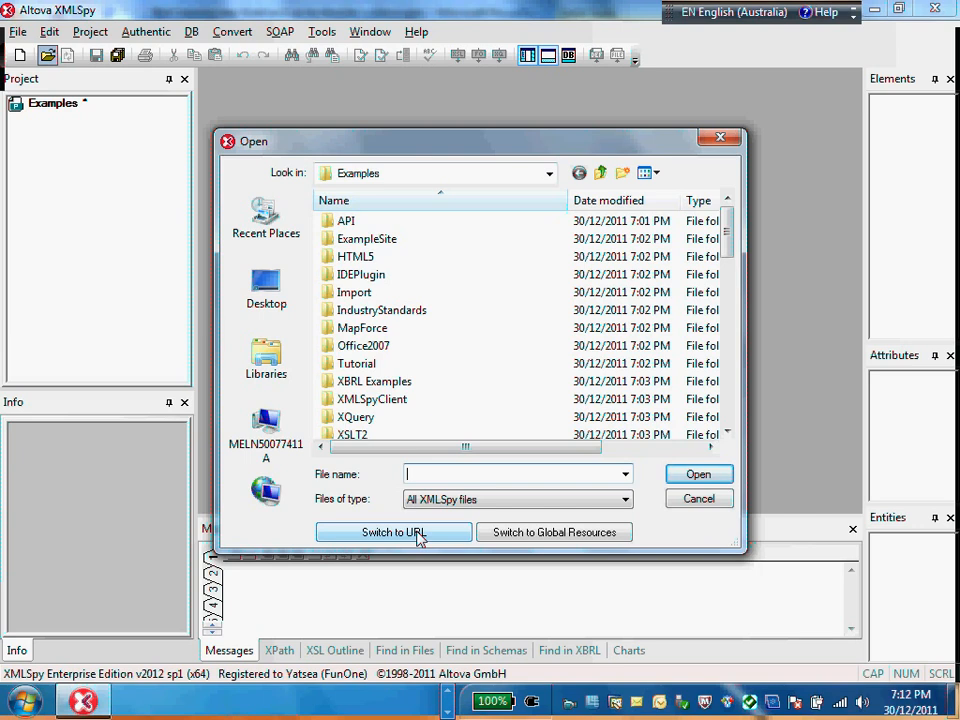
{"action": "left_click", "coordinate": [419, 537]}
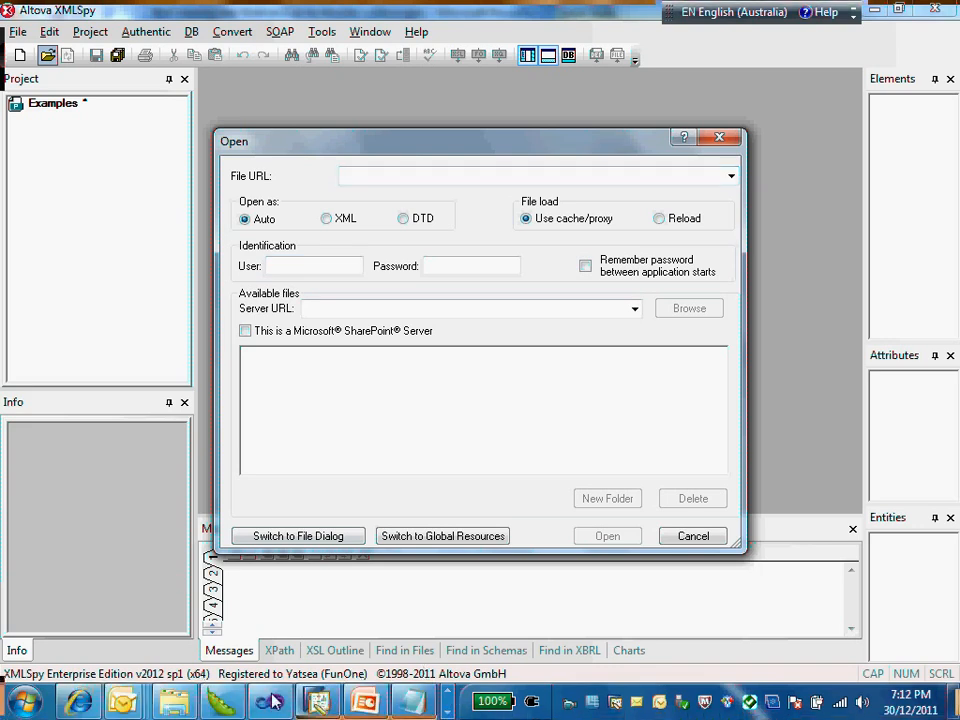
{"action": "left_click", "coordinate": [82, 703]}
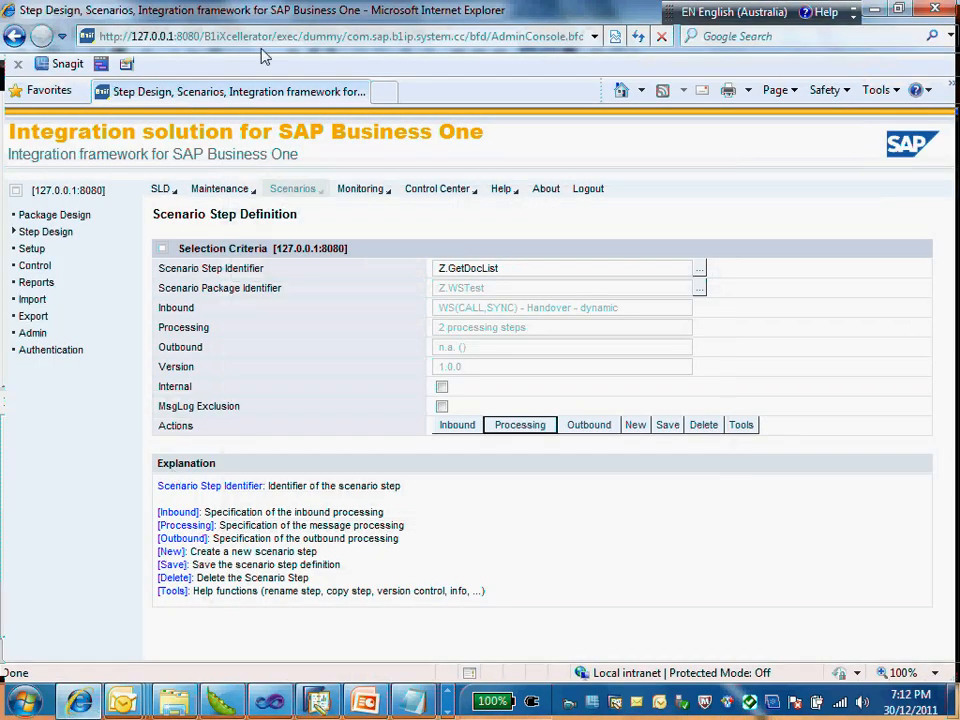
{"action": "left_click", "coordinate": [400, 36]}
{"action": "left_click", "coordinate": [414, 36]}
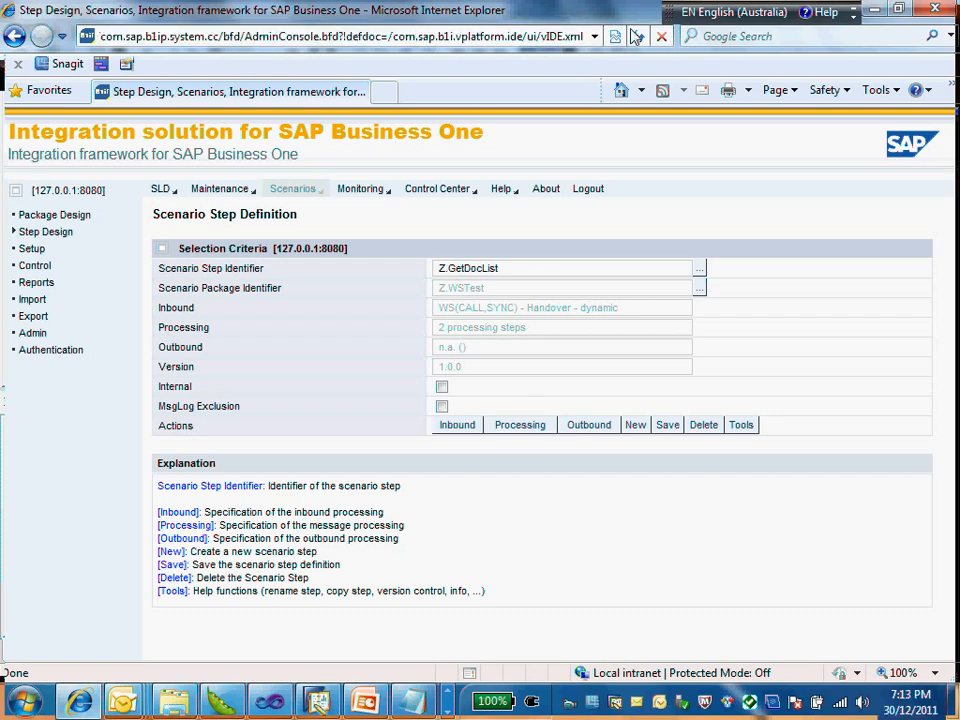
{"action": "key", "text": "Home"}
{"action": "key", "text": "shift+Right"}
{"action": "key", "text": "shift+Right"}
{"action": "key", "text": "shift+Right"}
{"action": "key", "text": "shift+Right"}
{"action": "key", "text": "shift+Right"}
{"action": "key", "text": "shift+Right"}
{"action": "key", "text": "shift+Right"}
{"action": "key", "text": "shift+Right"}
{"action": "key", "text": "shift+Right"}
{"action": "key", "text": "shift+Right"}
{"action": "key", "text": "shift+Right"}
{"action": "key", "text": "shift+Right"}
{"action": "key", "text": "shift+Right"}
{"action": "key", "text": "shift+Right"}
{"action": "key", "text": "shift+Right"}
{"action": "key", "text": "shift+Right"}
{"action": "key", "text": "shift+Right"}
{"action": "key", "text": "shift+Right"}
{"action": "key", "text": "shift+Right"}
{"action": "key", "text": "shift+Right"}
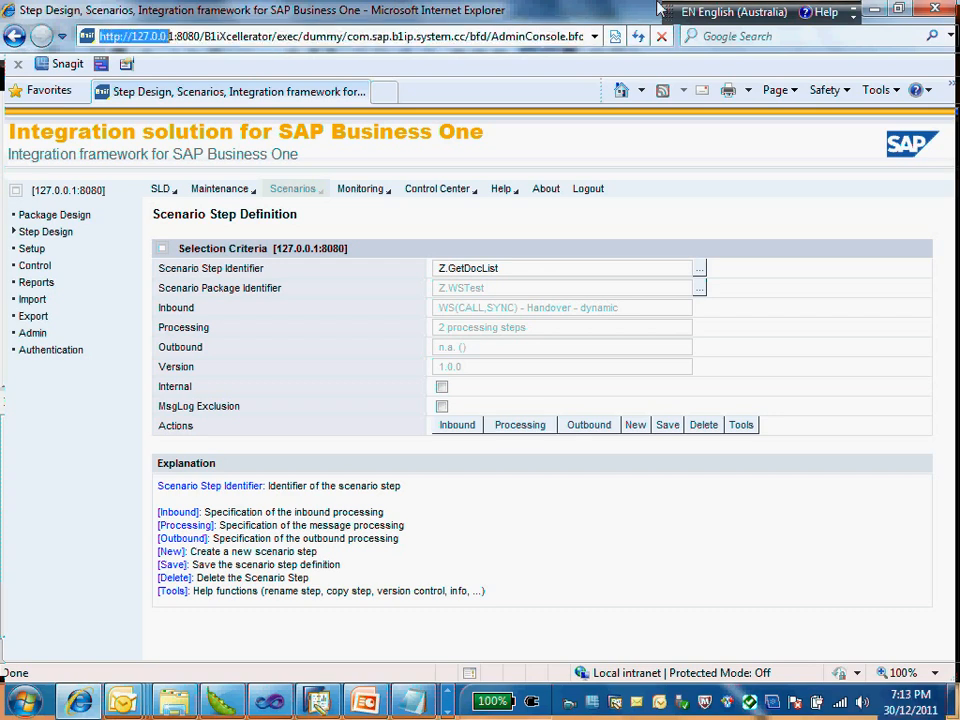
{"action": "key", "text": "shift+Right"}
{"action": "key", "text": "shift+Right"}
{"action": "key", "text": "shift+Right"}
{"action": "key", "text": "shift+Right"}
{"action": "key", "text": "shift+Right"}
{"action": "key", "text": "shift+Right"}
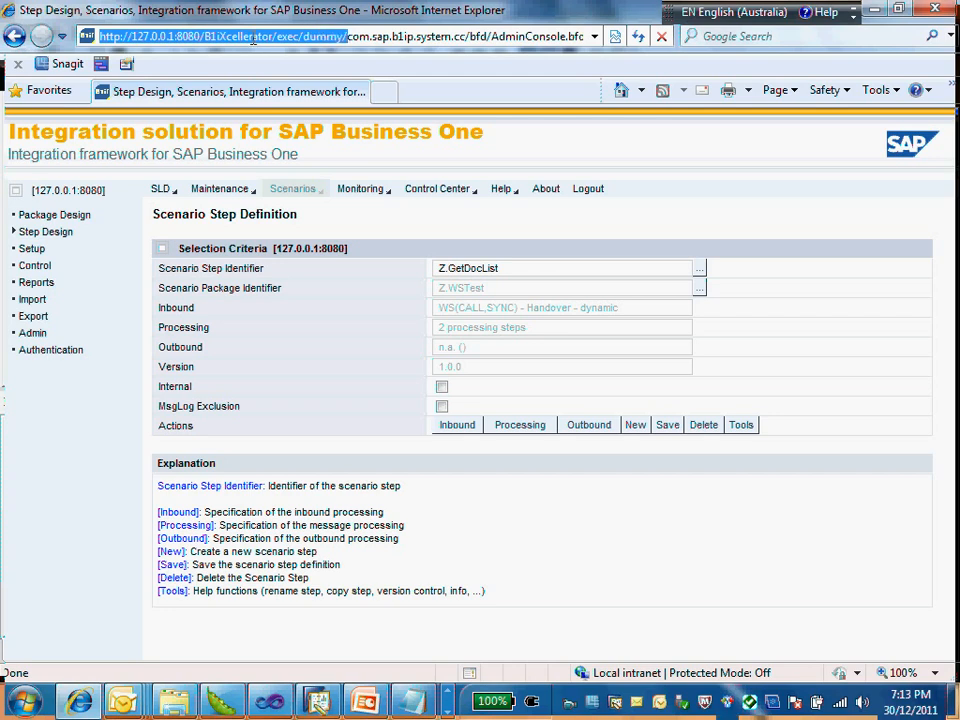
{"action": "right_click", "coordinate": [252, 40]}
{"action": "left_click", "coordinate": [311, 98]}
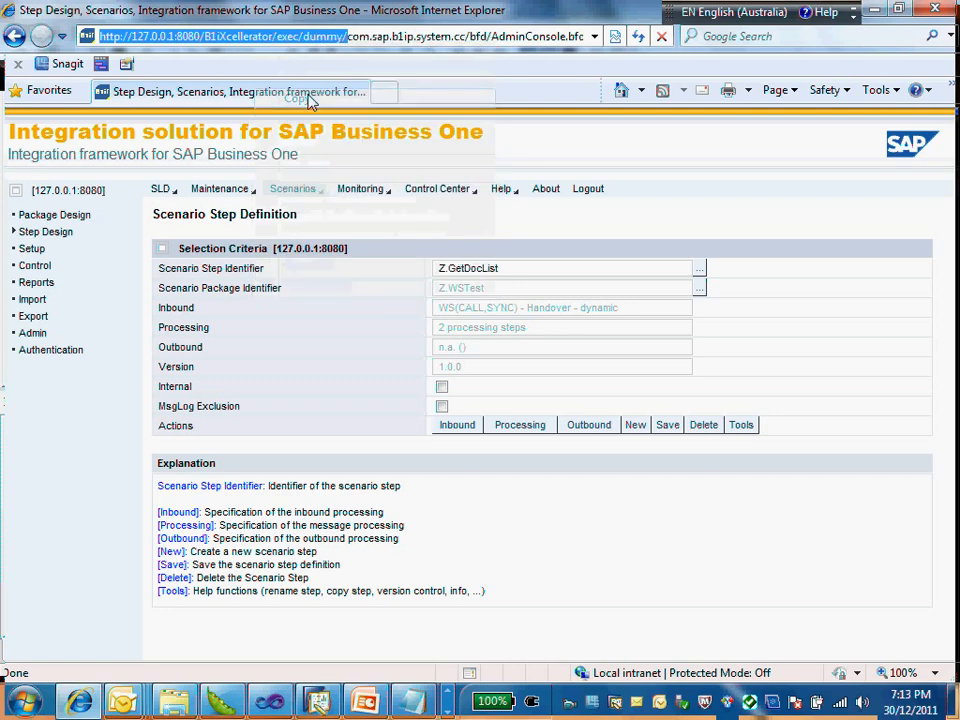
{"action": "left_click", "coordinate": [447, 709]}
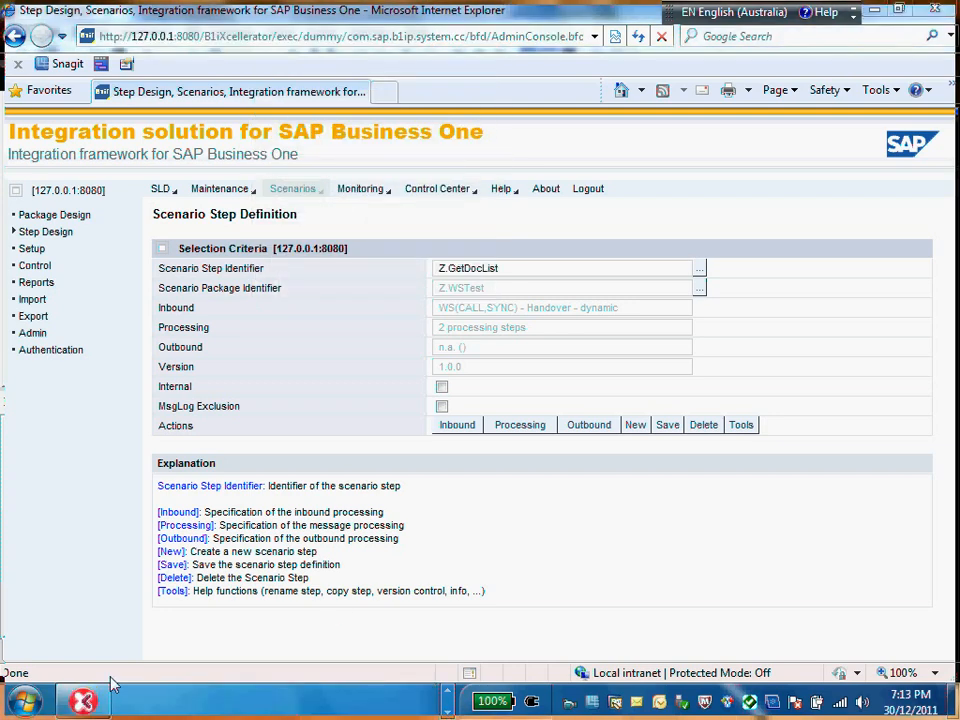
{"action": "left_click", "coordinate": [83, 700]}
{"action": "left_click", "coordinate": [386, 309]}
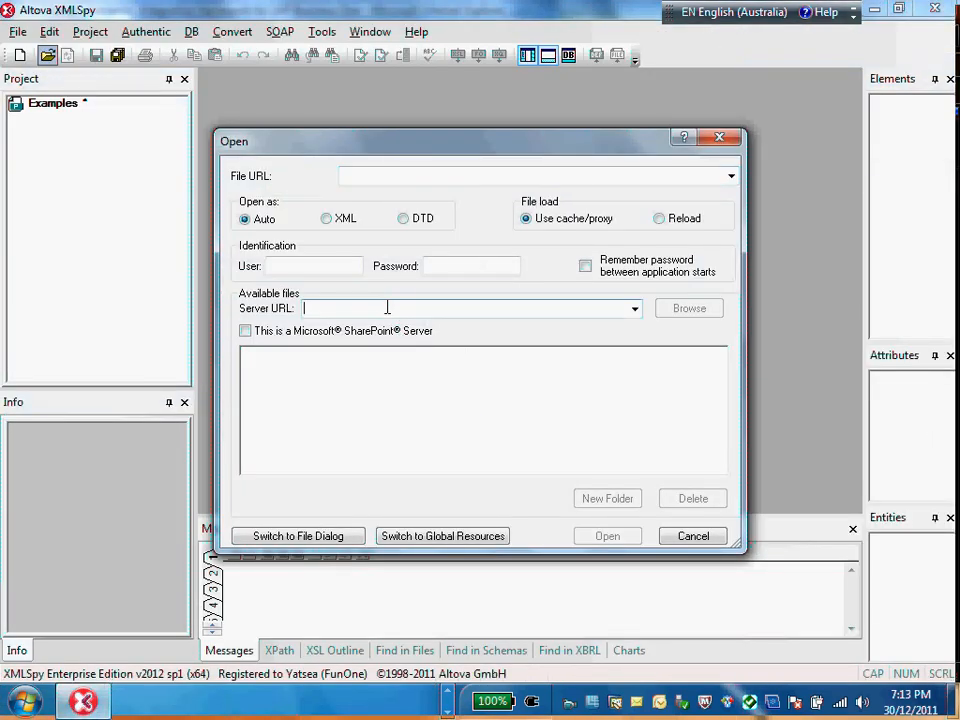
{"action": "key", "text": "ctrl+v"}
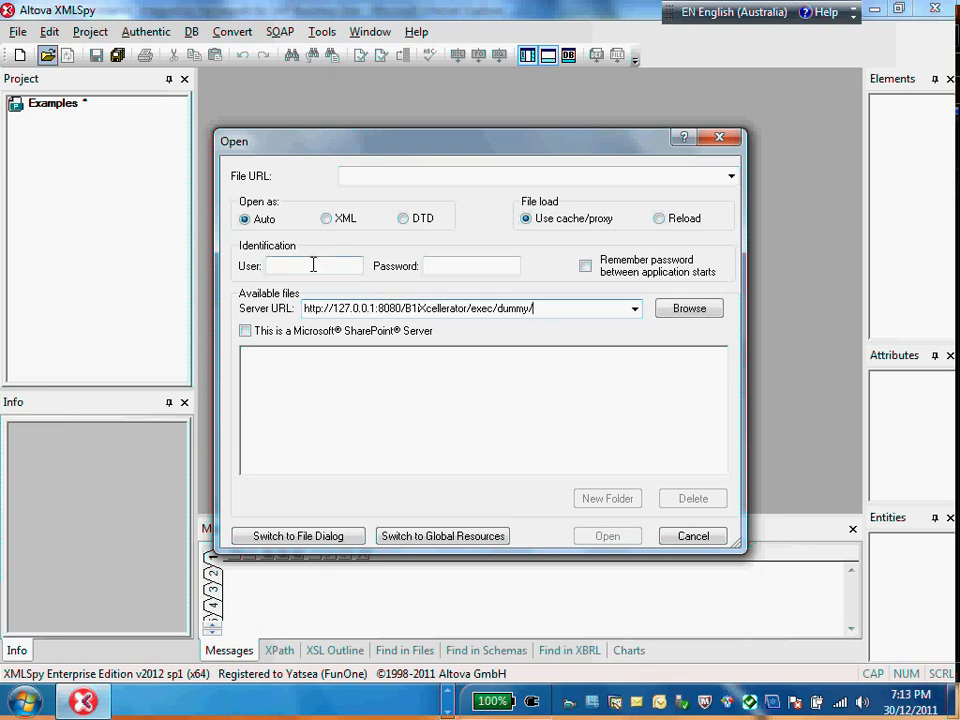
Step: Identify as user B1iadmin with the account password, have the password remembered, and load the server's available files
{"action": "type", "text": "B1iadmin"}
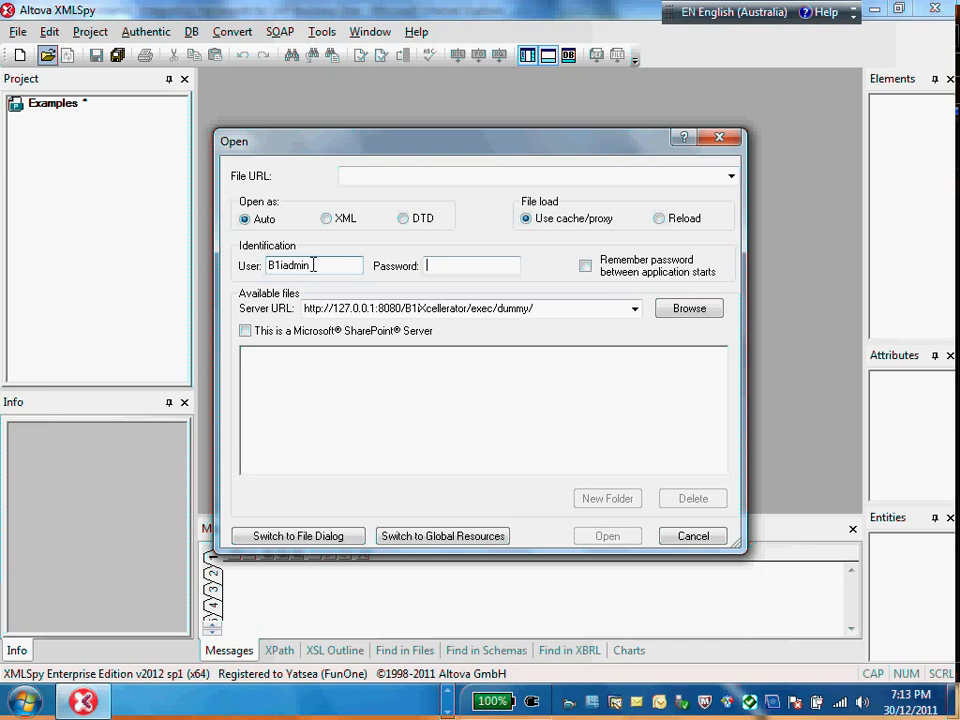
{"action": "key", "text": "BackSpace"}
{"action": "type", "text": "••••"}
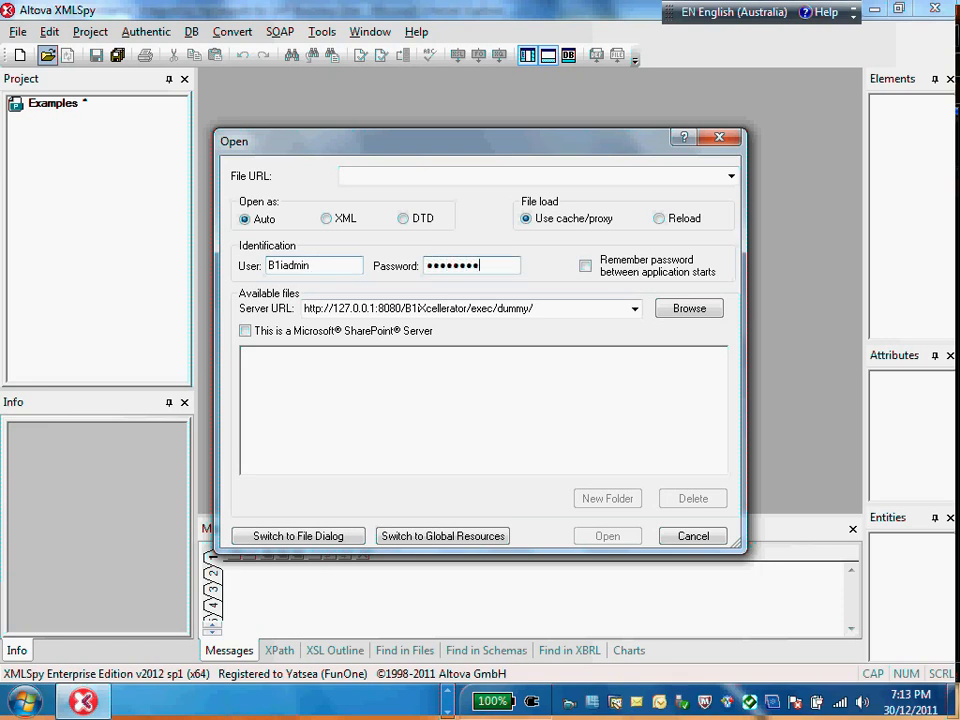
{"action": "left_click", "coordinate": [585, 267]}
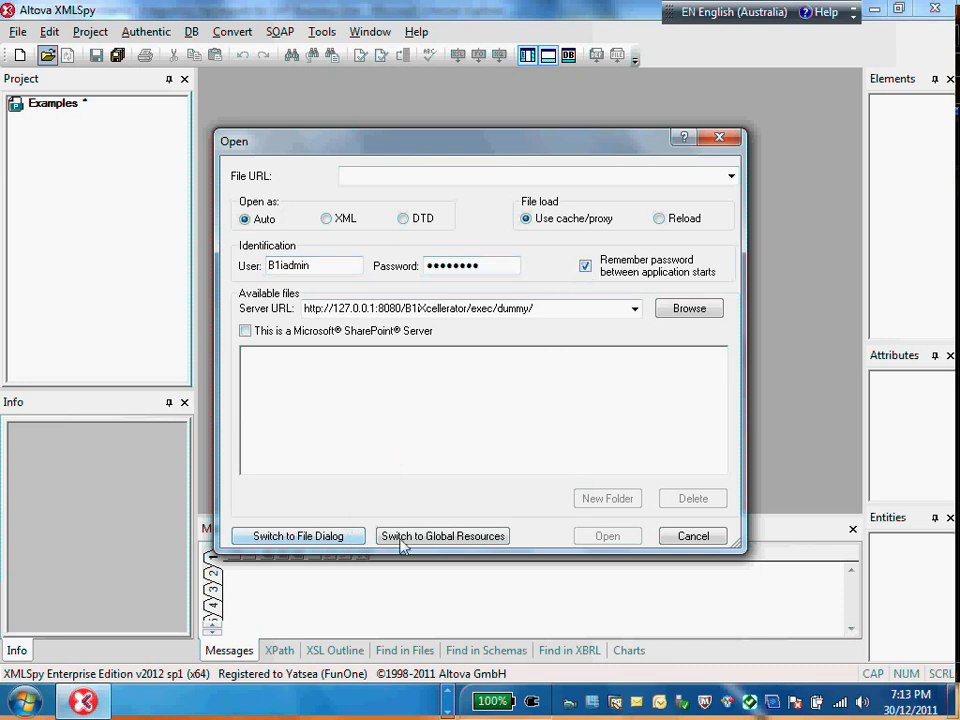
{"action": "left_click", "coordinate": [688, 308]}
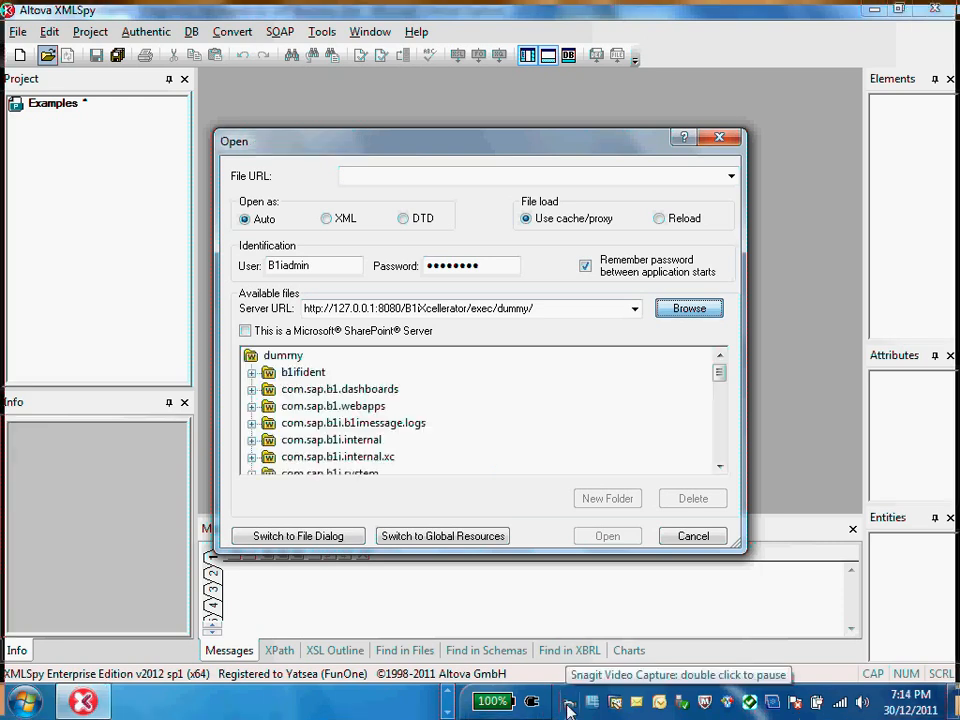
Step: Expand the com.sap.b1i.vplatform.scenarios.design folder among the available files, then cancel opening a file
{"action": "left_click_drag", "start_coordinate": [722, 368], "coordinate": [728, 454]}
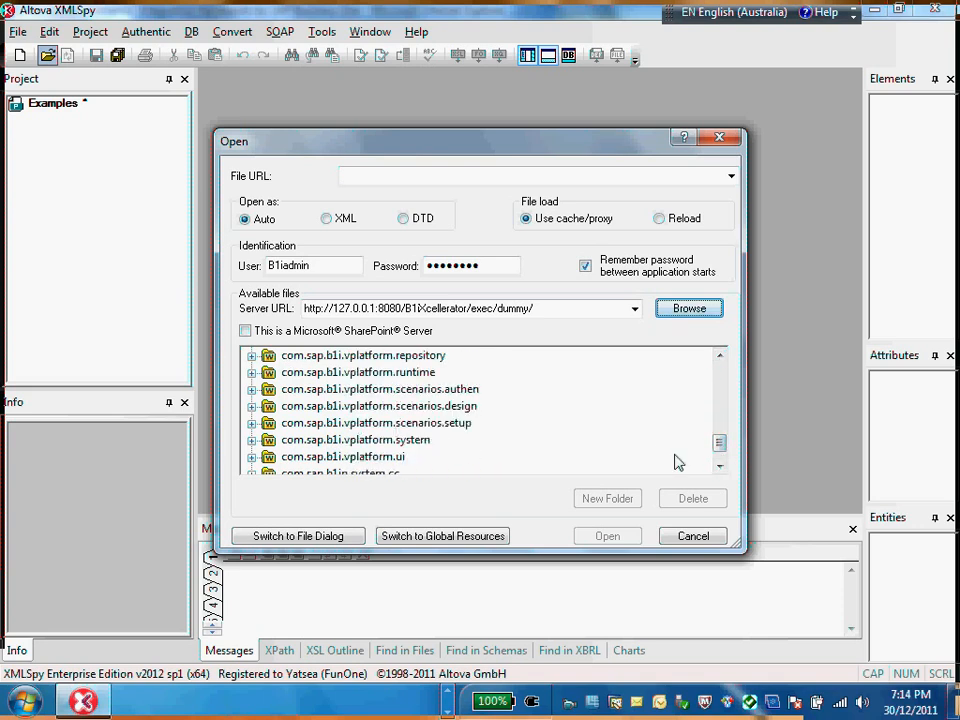
{"action": "left_click_drag", "start_coordinate": [724, 459], "coordinate": [722, 464]}
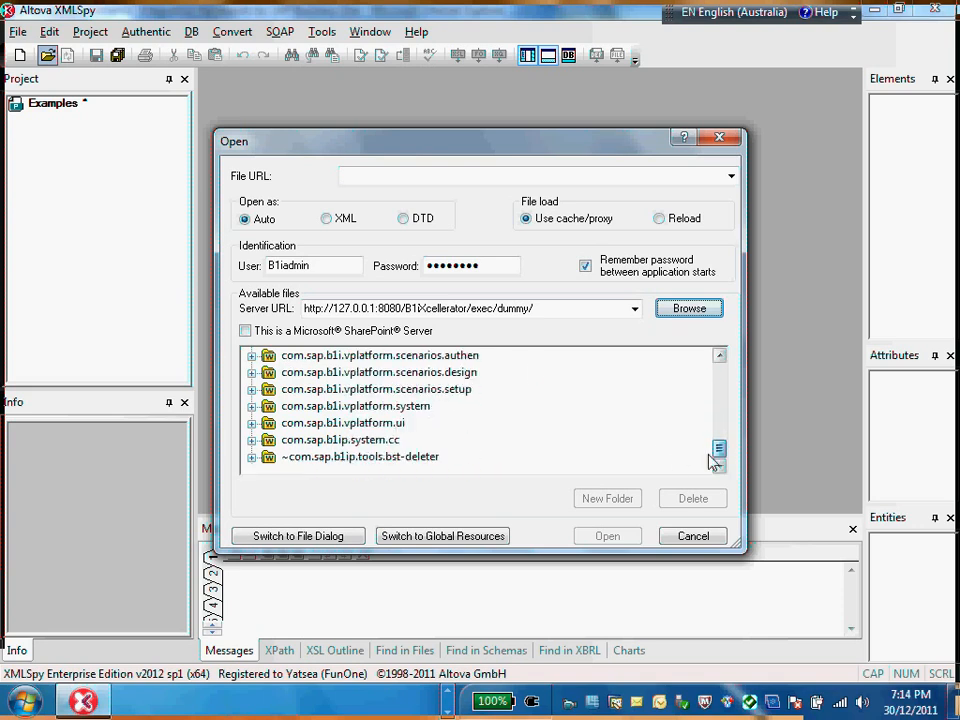
{"action": "left_click", "coordinate": [438, 371]}
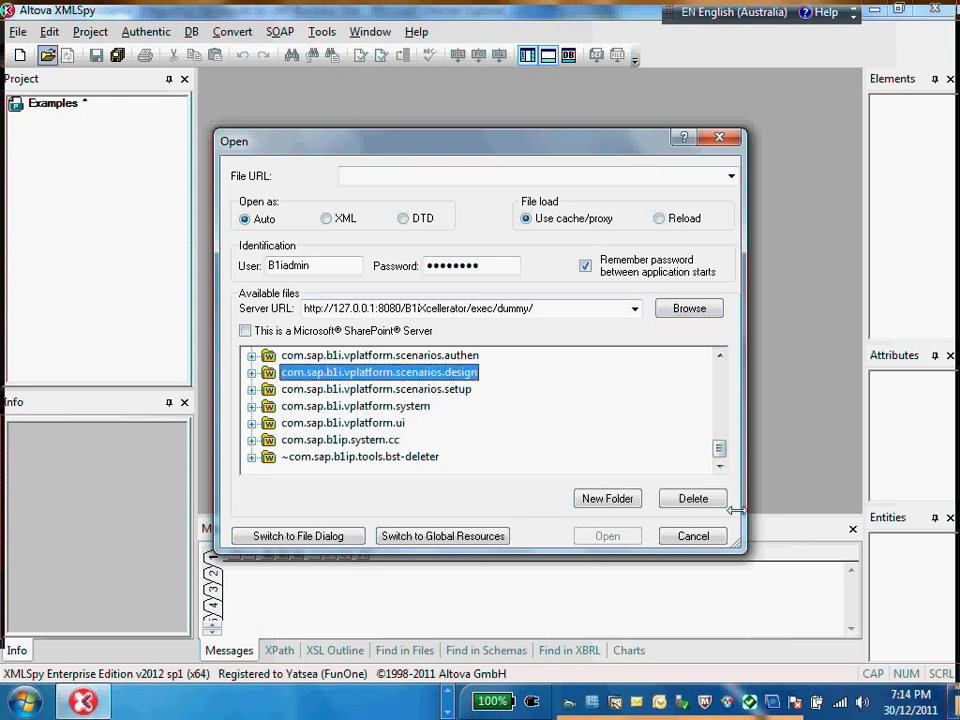
{"action": "double_click", "coordinate": [287, 372]}
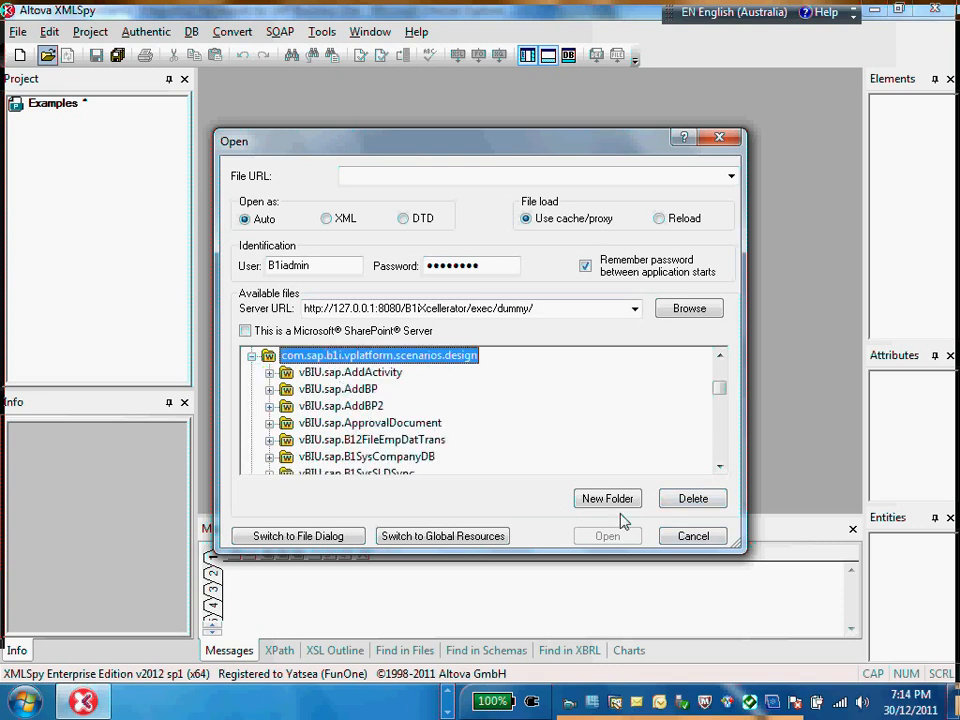
{"action": "left_click", "coordinate": [691, 536]}
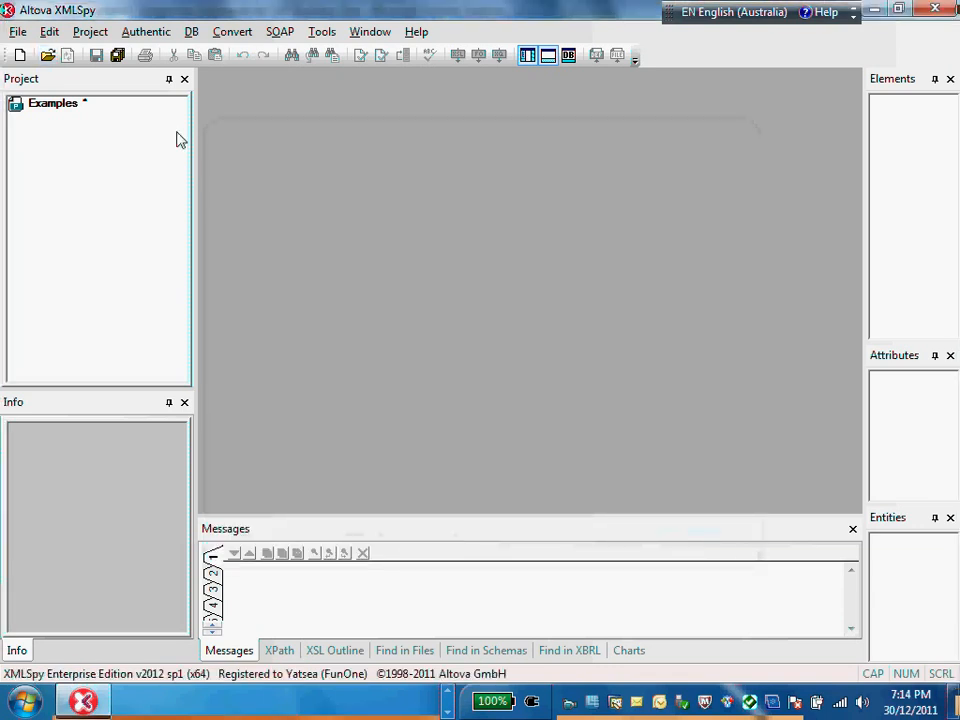
Step: Start adding a URL to the Examples project
{"action": "left_click", "coordinate": [42, 108]}
{"action": "right_click", "coordinate": [44, 110]}
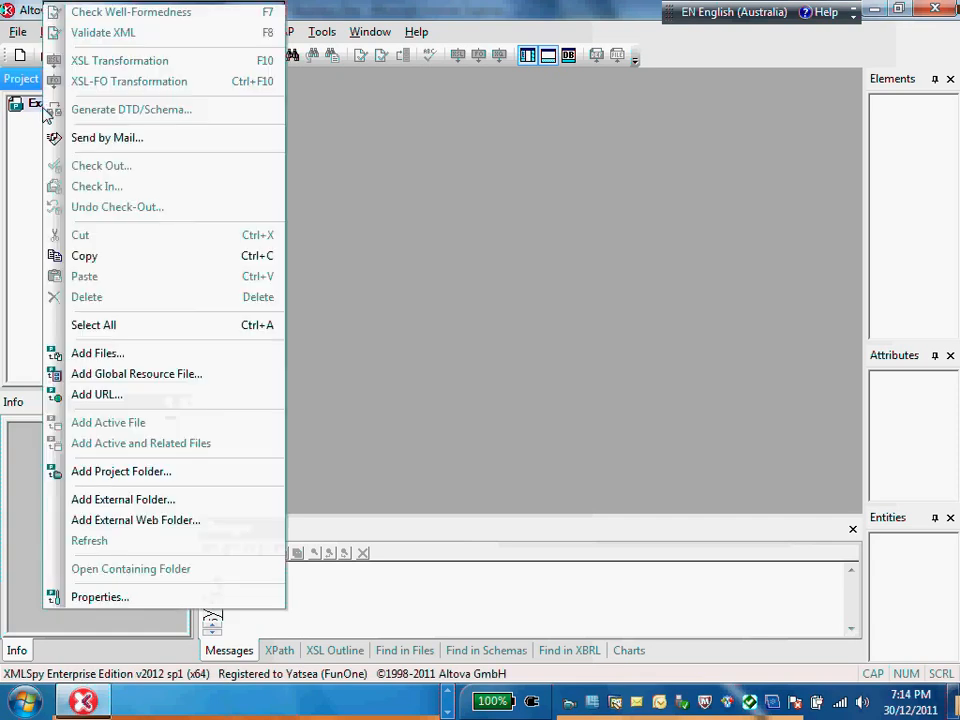
{"action": "left_click", "coordinate": [97, 394]}
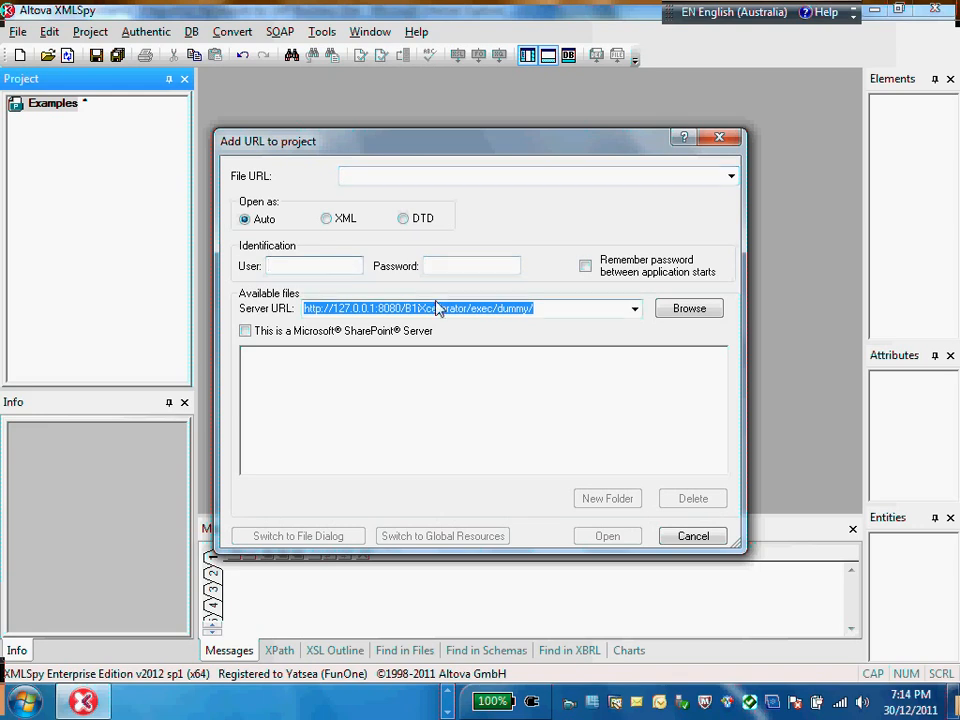
Step: Enter user B1iadmin and the account password for the project URL, and have the password remembered between application starts
{"action": "type", "text": "B1iadmin"}
{"action": "key", "text": "Tab"}
{"action": "type", "text": "123"}
{"action": "type", "text": "•••"}
{"action": "key", "text": "shift+Home"}
{"action": "key", "text": "BackSpace"}
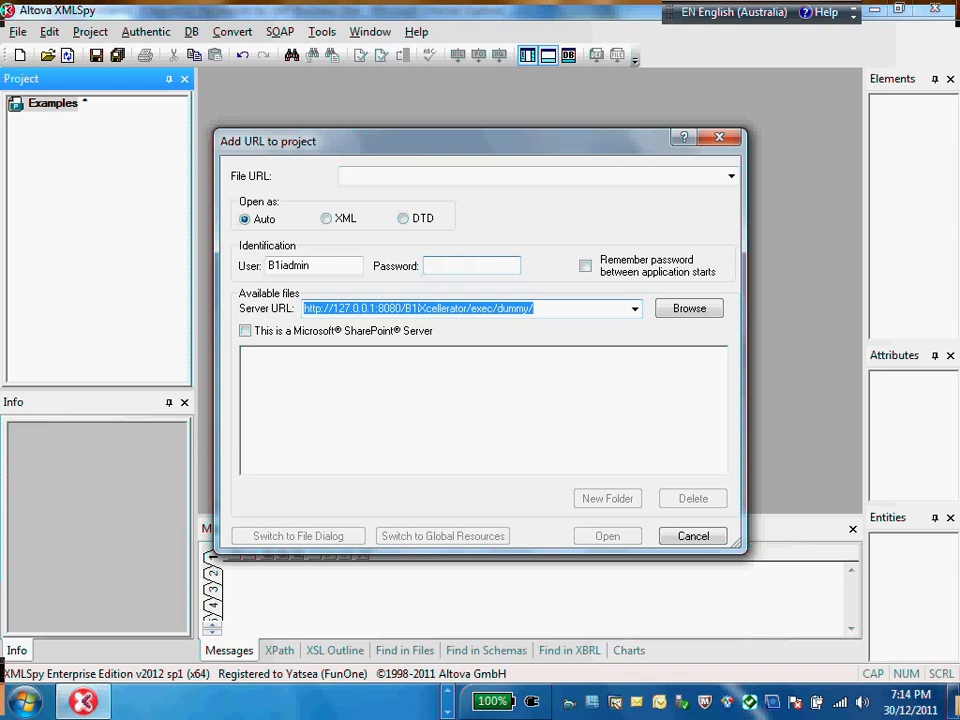
{"action": "type", "text": "•••••••"}
{"action": "left_click", "coordinate": [586, 266]}
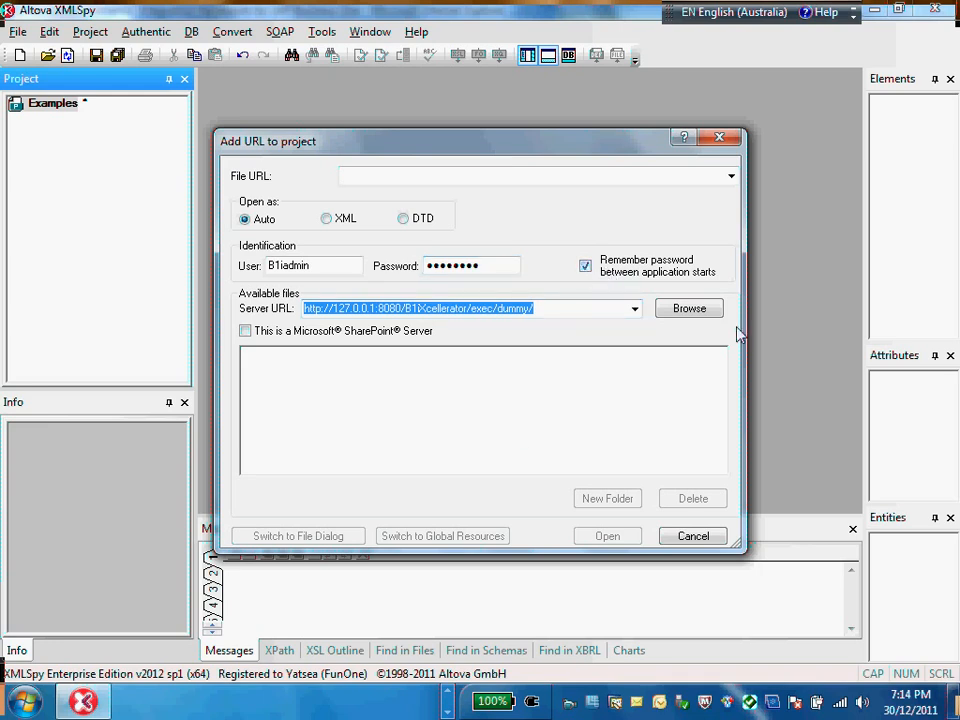
{"action": "left_click", "coordinate": [714, 312]}
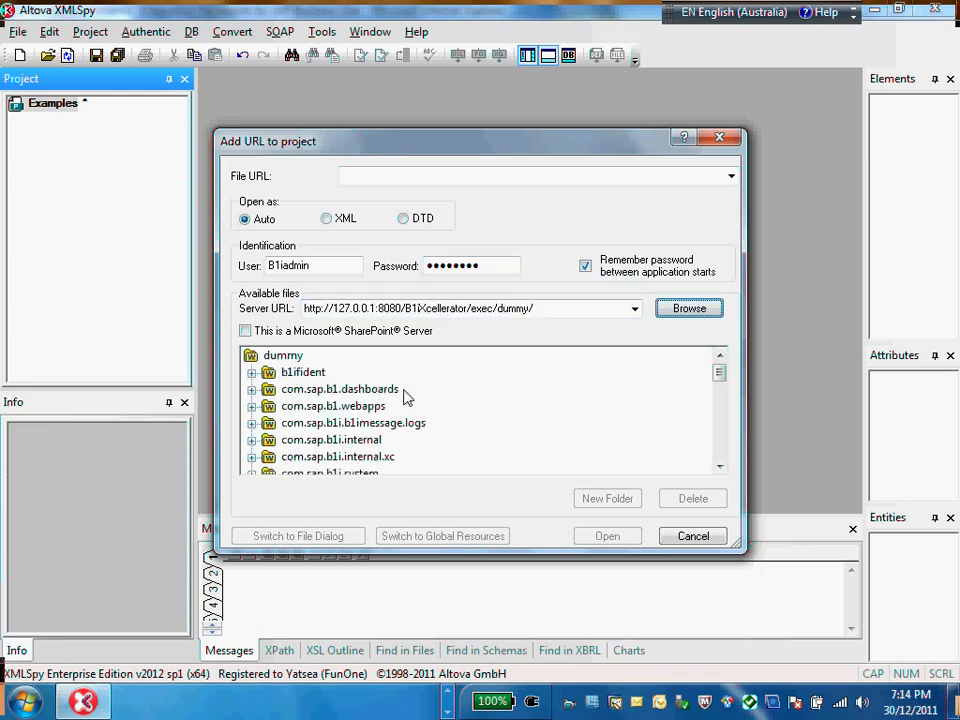
{"action": "left_click_drag", "start_coordinate": [721, 376], "coordinate": [727, 457]}
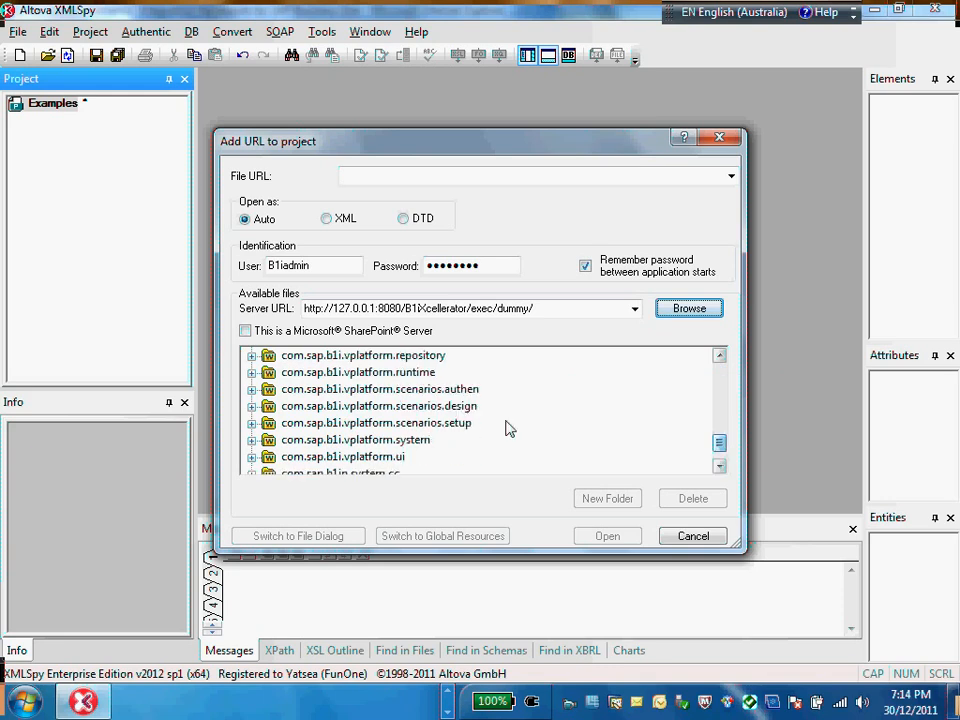
{"action": "left_click", "coordinate": [458, 408]}
{"action": "left_click", "coordinate": [622, 503]}
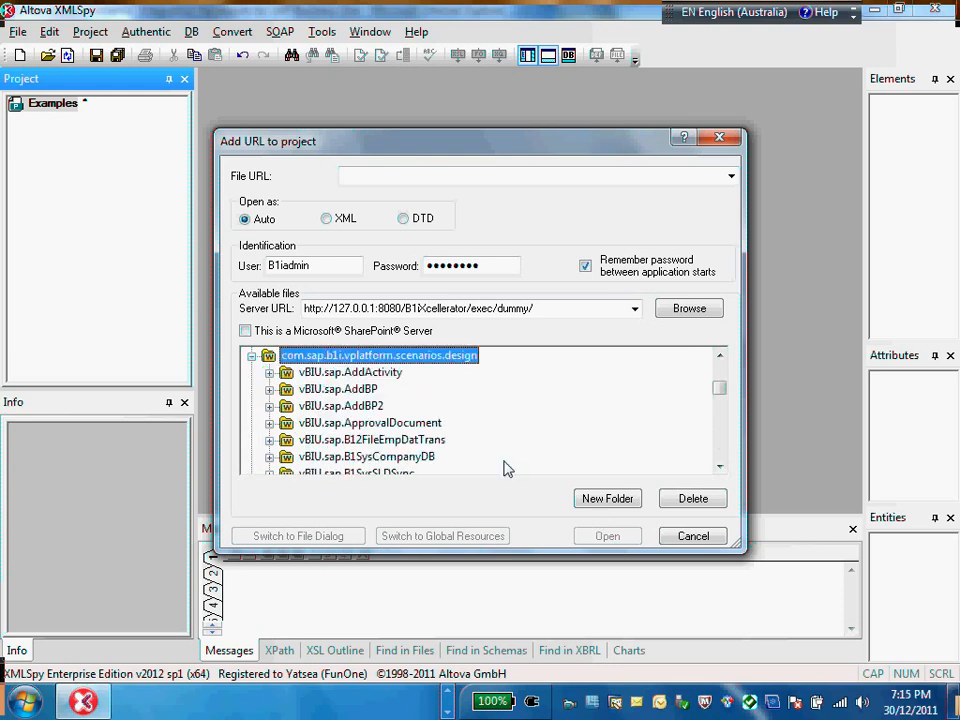
{"action": "double_click", "coordinate": [372, 358]}
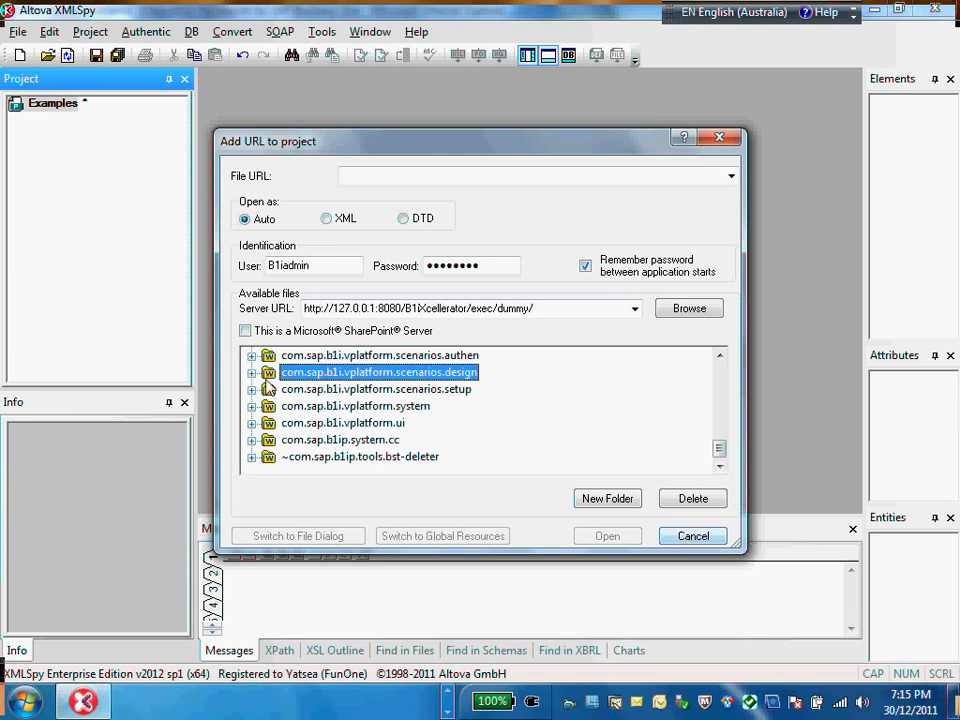
{"action": "left_click", "coordinate": [712, 537]}
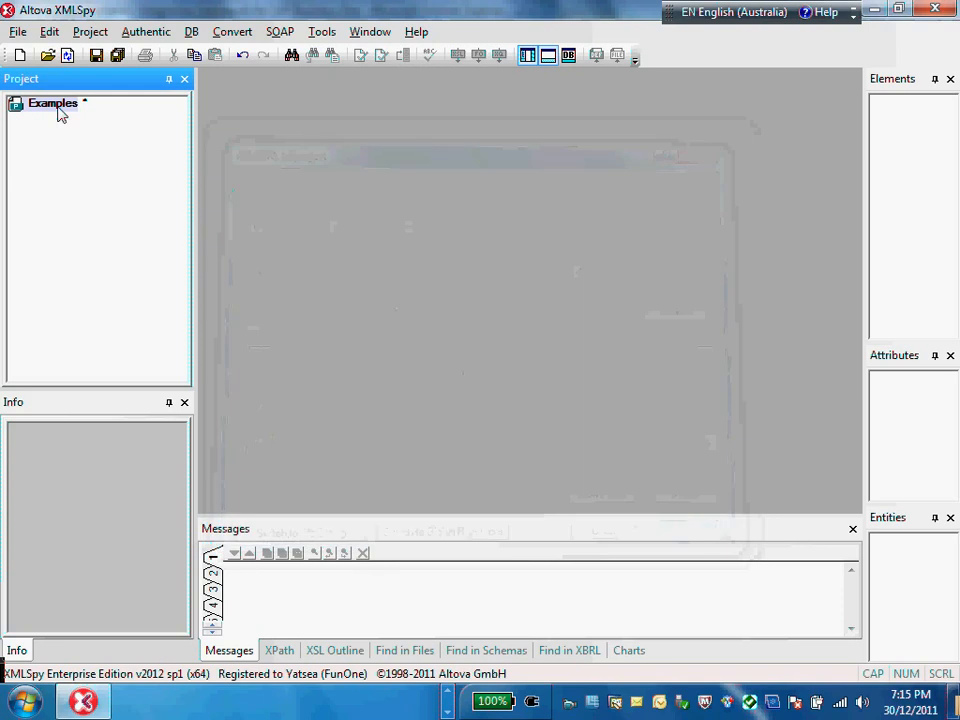
Step: Start adding an external web folder to the Examples project, identify as B1iadmin with the account password, and load the server's available files
{"action": "right_click", "coordinate": [58, 113]}
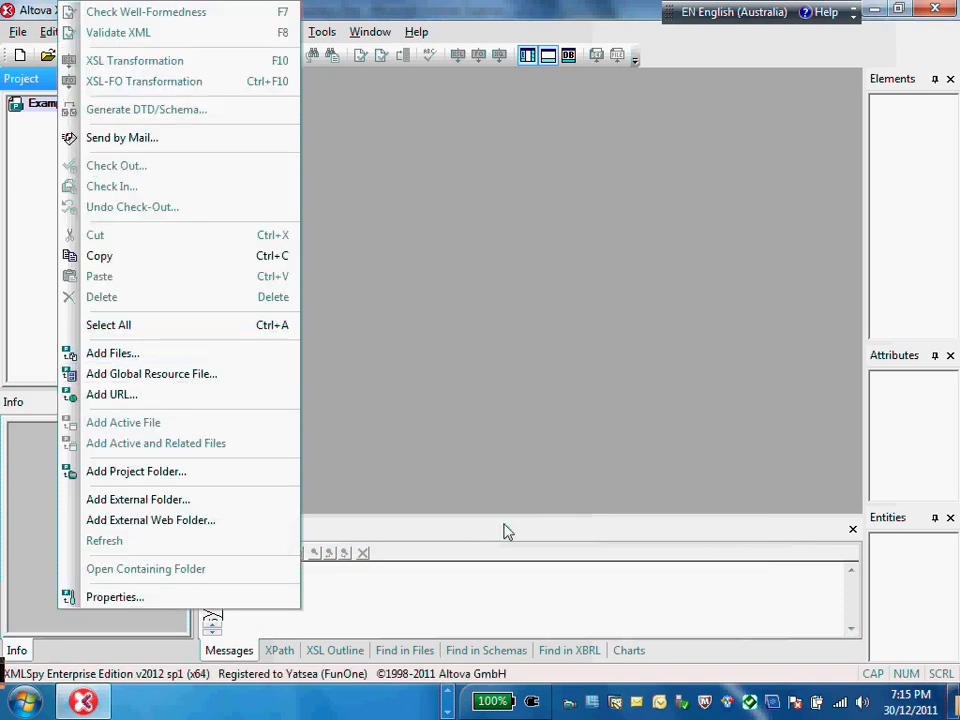
{"action": "left_click", "coordinate": [164, 528]}
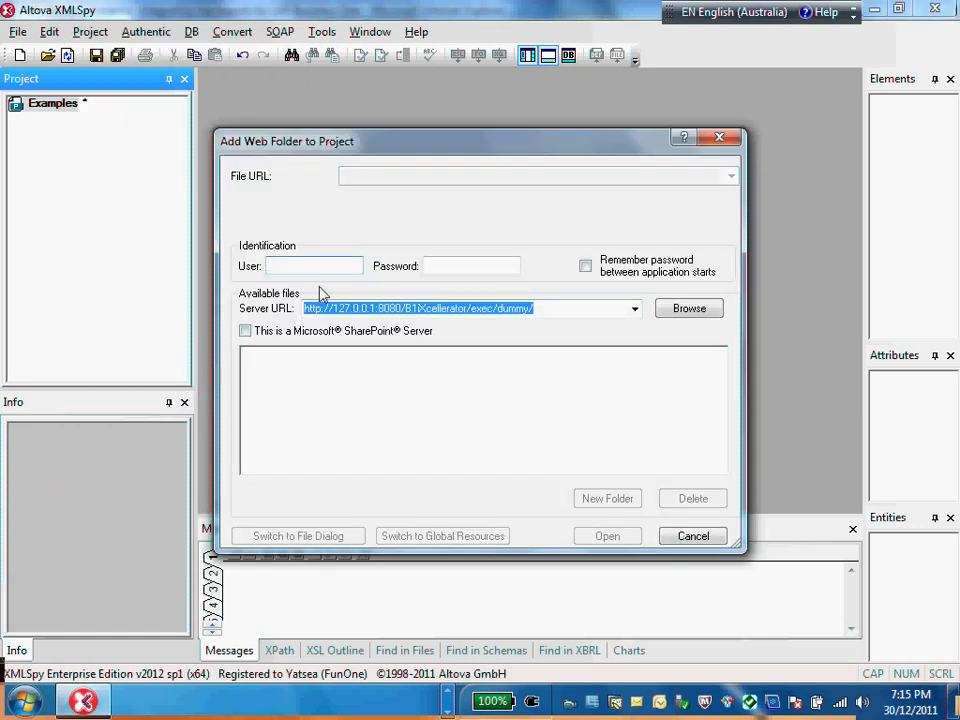
{"action": "type", "text": "B1iadmin"}
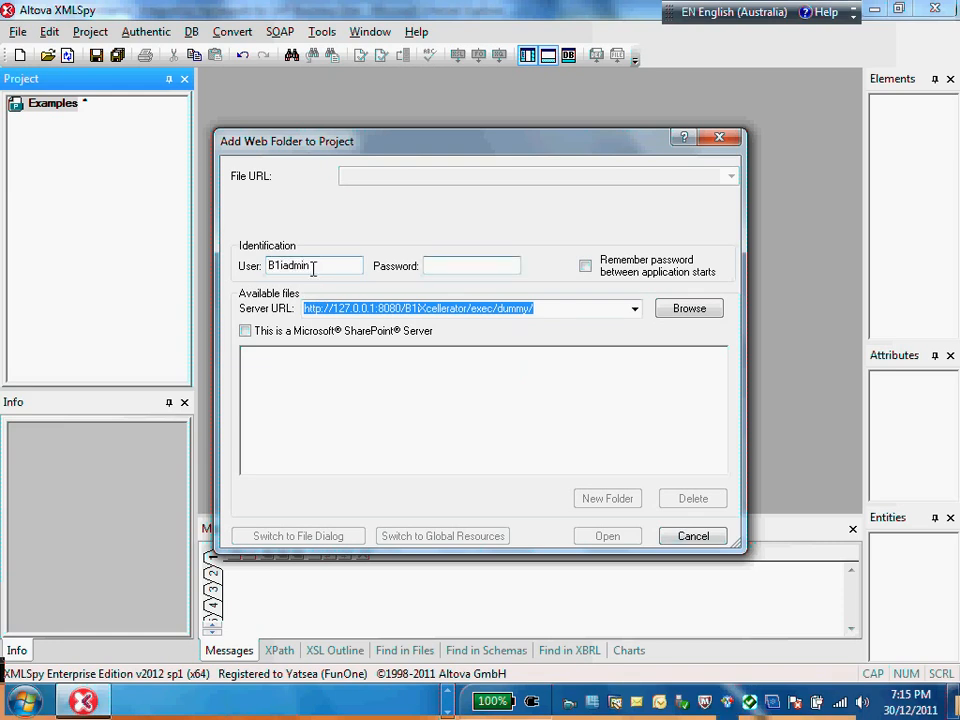
{"action": "type", "text": "ma••••••"}
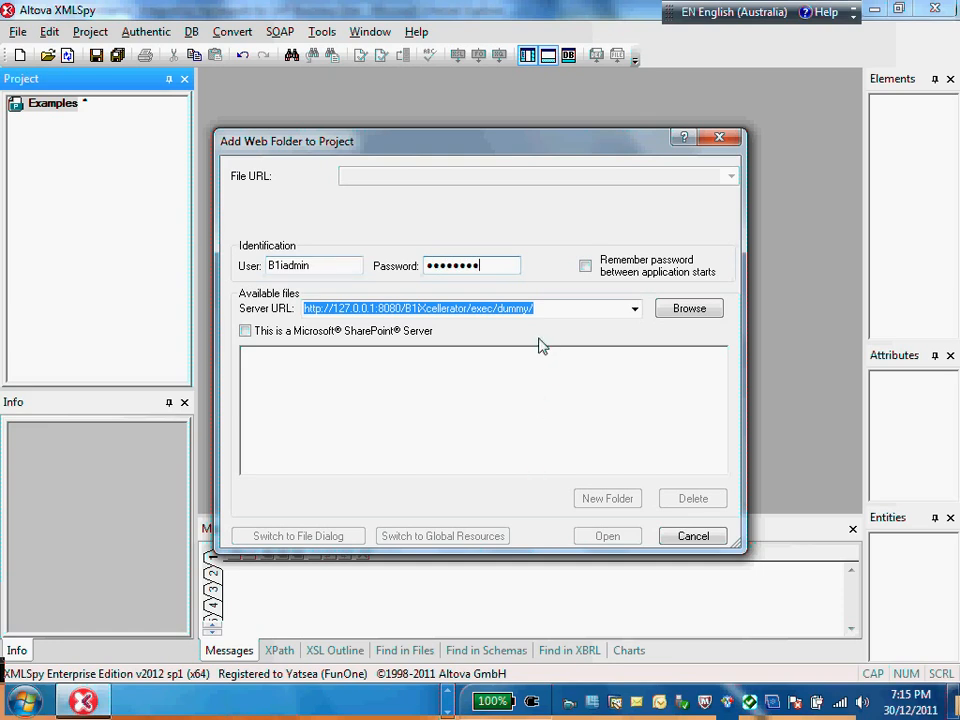
{"action": "left_click", "coordinate": [689, 308]}
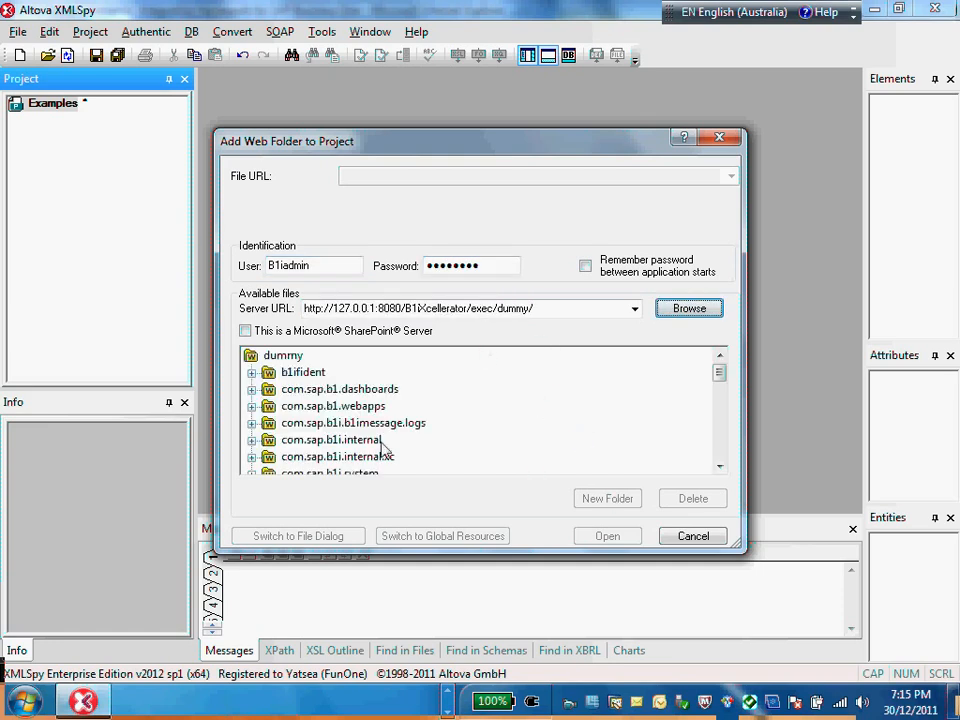
Step: Add the com.sap.b1i.vplatform.scenarios.design web folder to the project and store the username and password in the project file
{"action": "left_click_drag", "start_coordinate": [720, 377], "coordinate": [724, 467]}
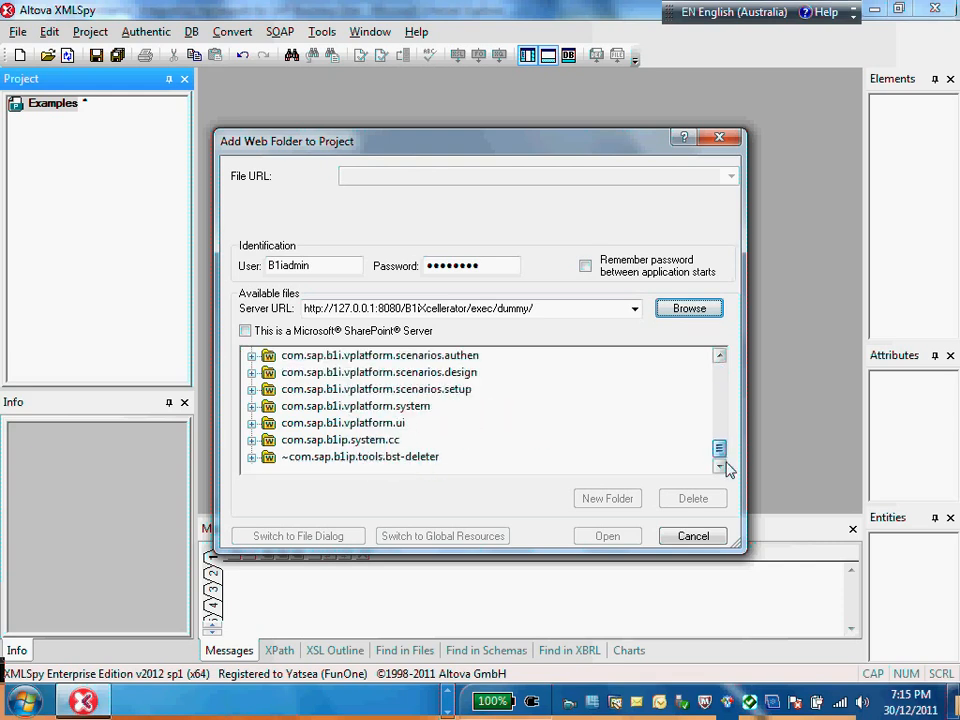
{"action": "left_click", "coordinate": [460, 372]}
{"action": "left_click", "coordinate": [598, 541]}
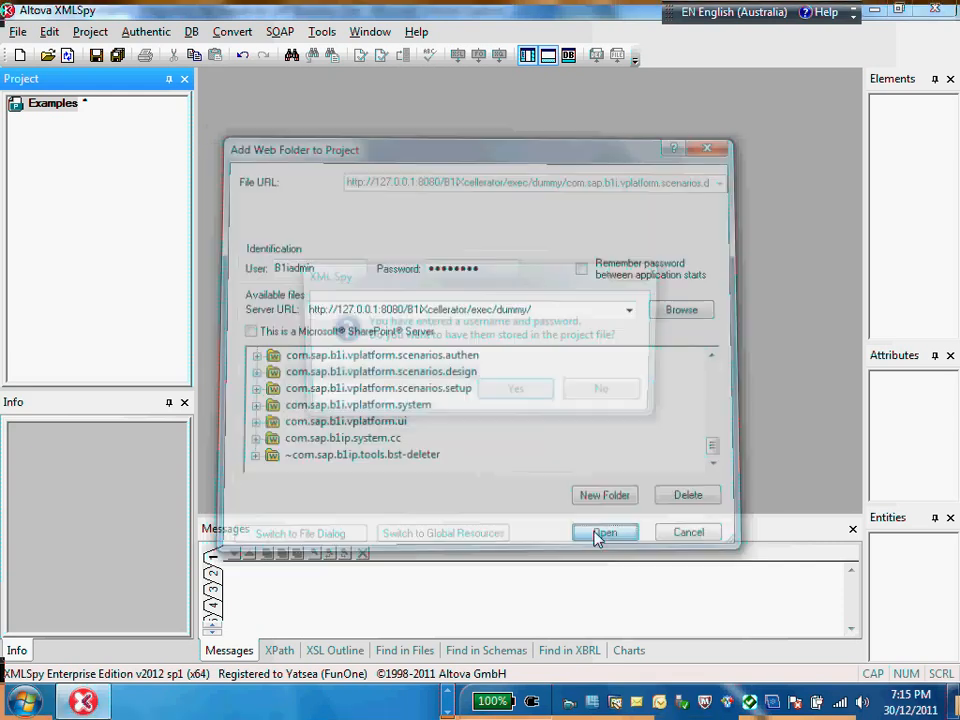
{"action": "left_click", "coordinate": [533, 397]}
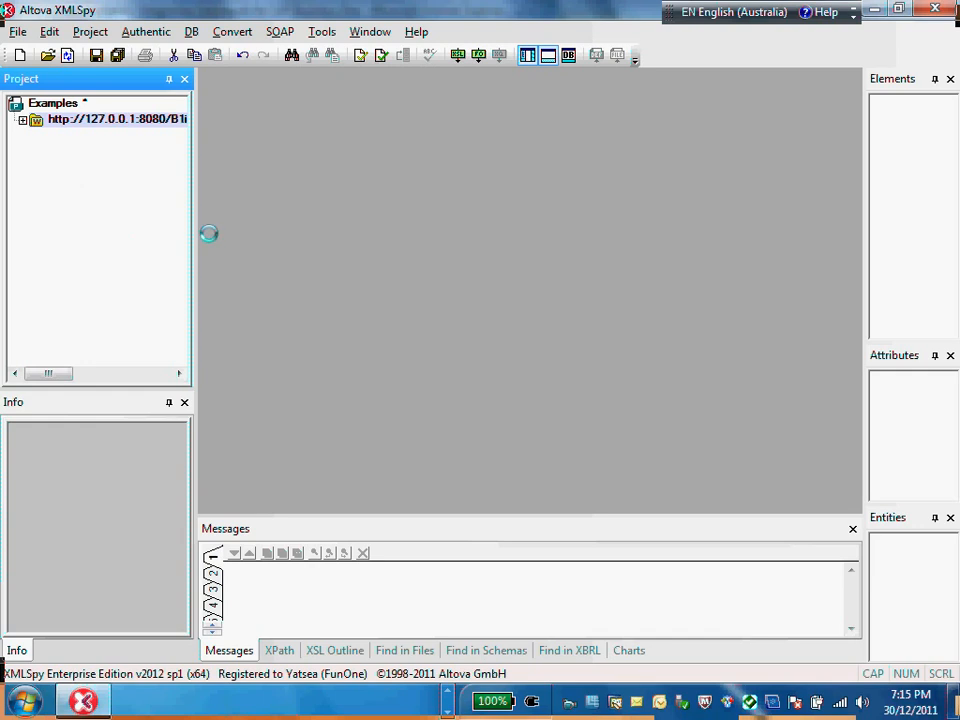
Step: Enlarge the project pane and expand the vBIU.Z.GetDocList scenario folder inside the added web folder
{"action": "left_click_drag", "start_coordinate": [141, 388], "coordinate": [145, 452]}
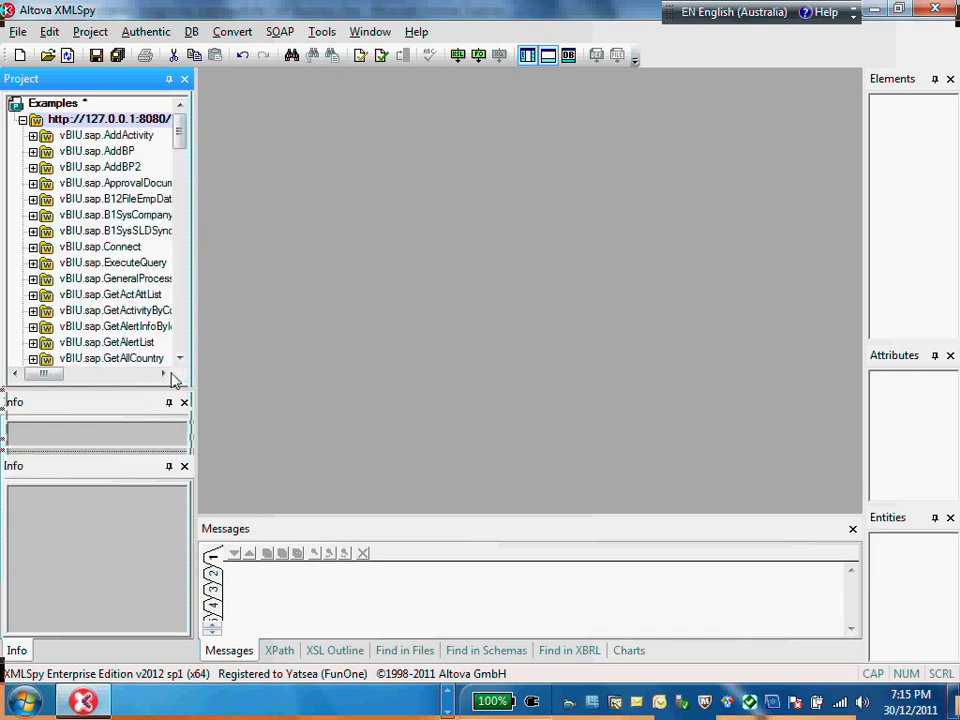
{"action": "left_click_drag", "start_coordinate": [195, 215], "coordinate": [273, 225]}
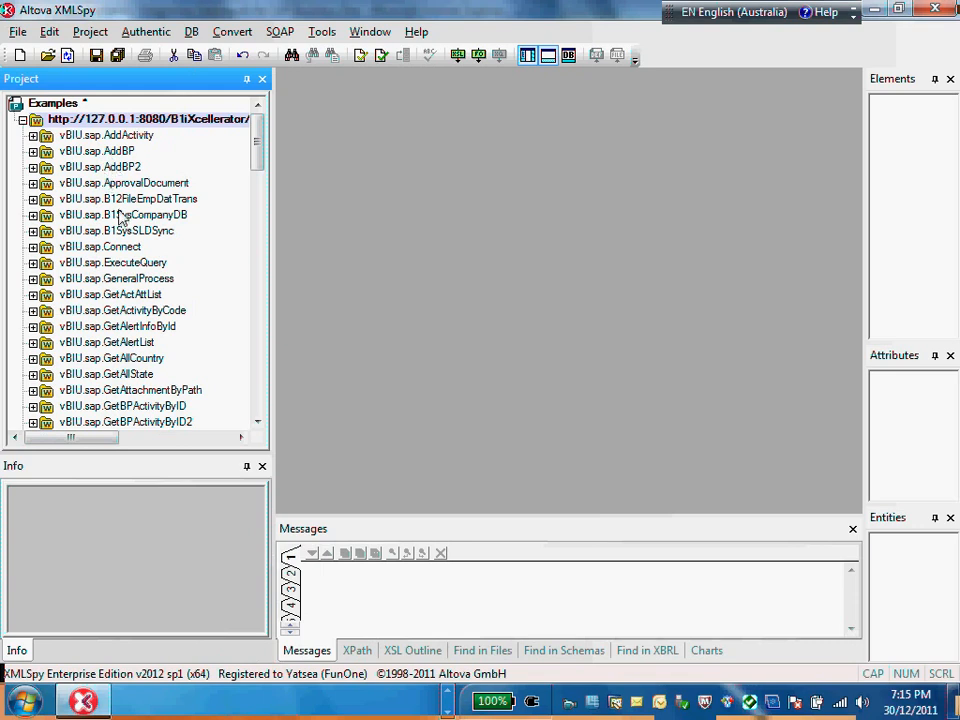
{"action": "scroll", "coordinate": [120, 217], "scroll_direction": "down", "scroll_amount": 20}
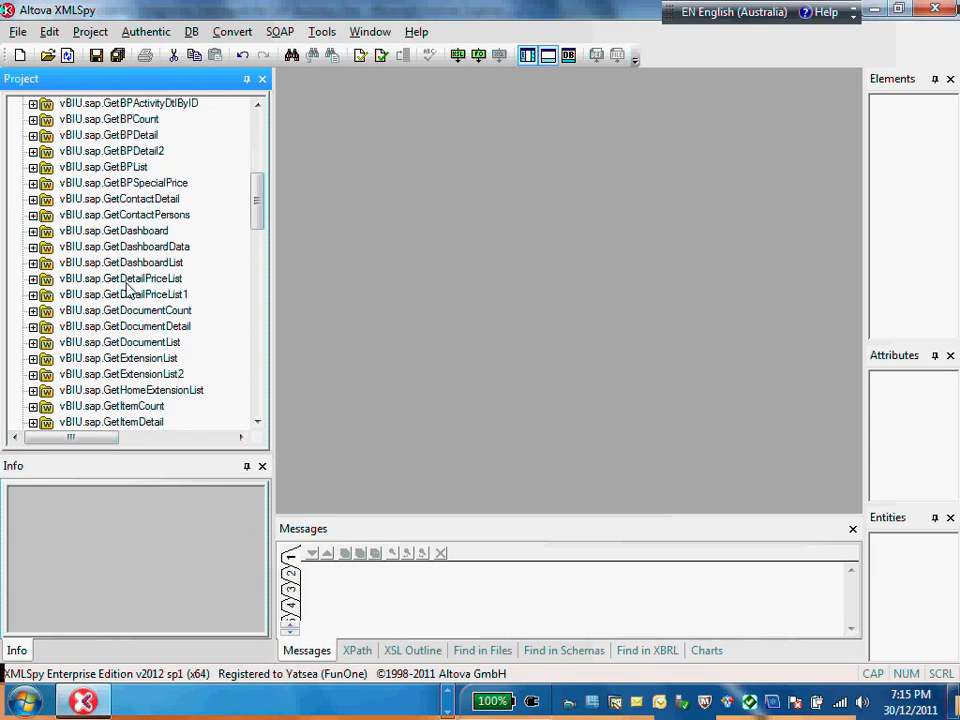
{"action": "scroll", "coordinate": [130, 340], "scroll_direction": "down", "scroll_amount": 10}
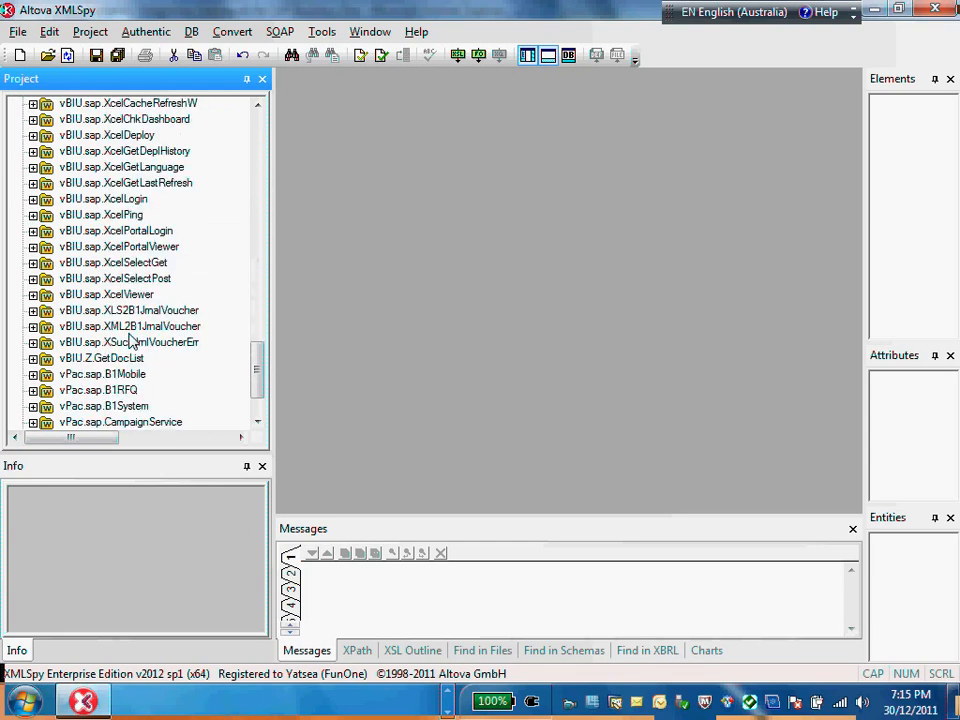
{"action": "scroll", "coordinate": [100, 350], "scroll_direction": "down", "scroll_amount": 2}
{"action": "left_click", "coordinate": [90, 277]}
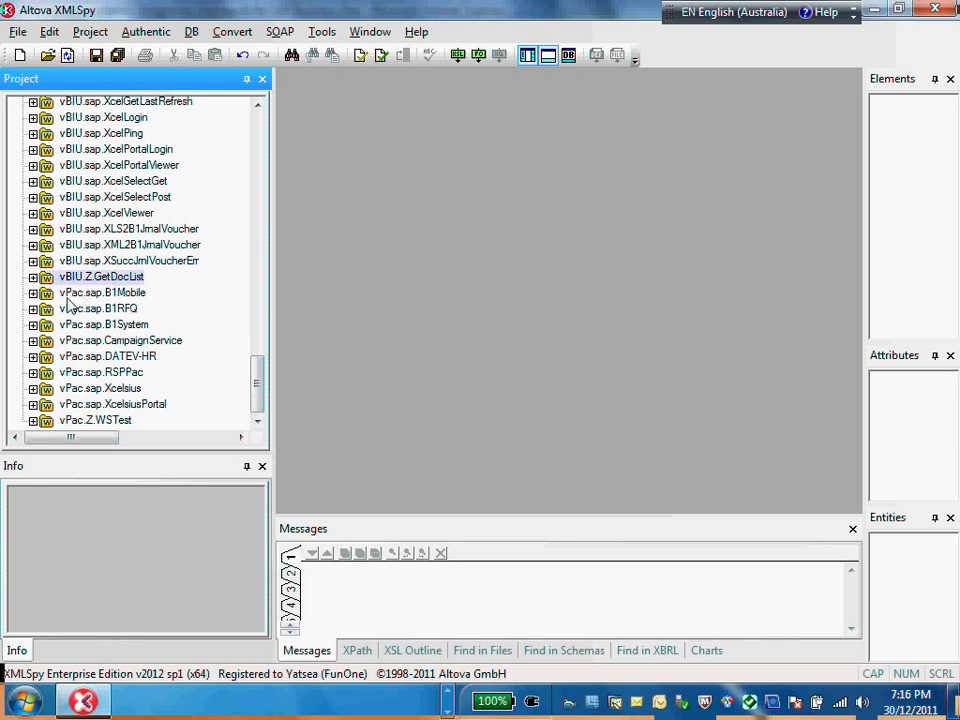
{"action": "left_click", "coordinate": [106, 422]}
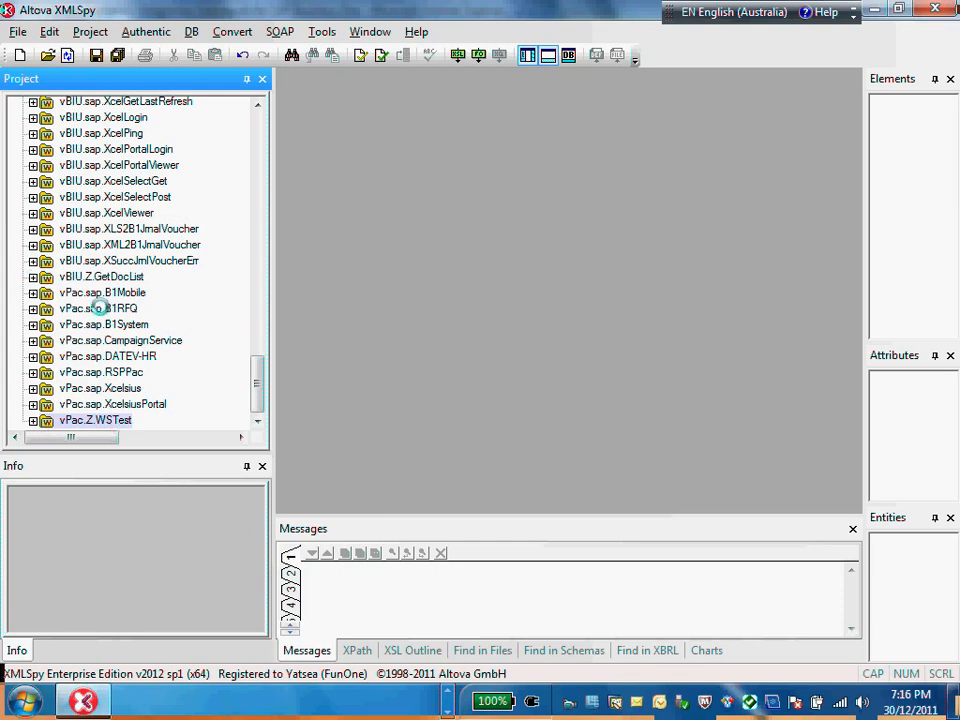
{"action": "left_click", "coordinate": [33, 277]}
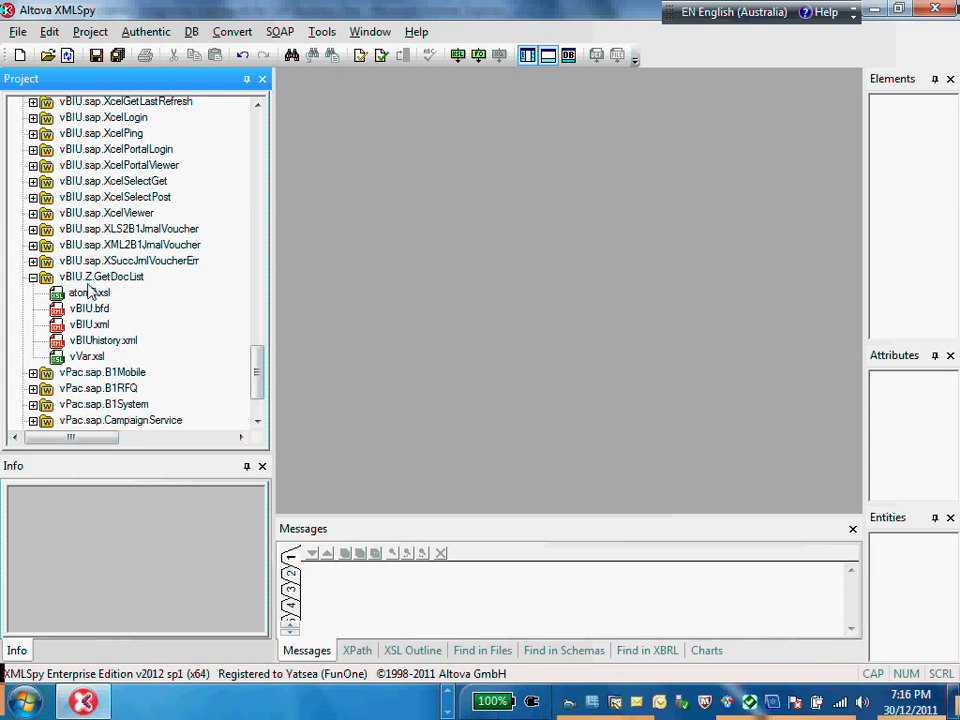
Step: Create a new Extensible Markup Language document without a DTD or schema and maximize its window
{"action": "left_click", "coordinate": [20, 58]}
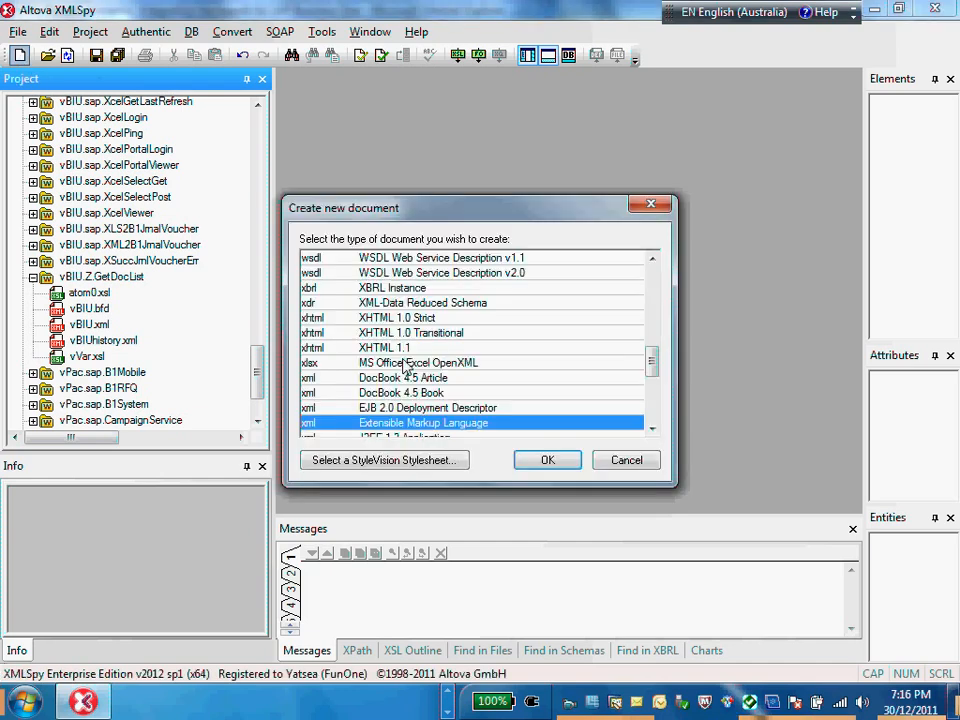
{"action": "left_click", "coordinate": [548, 460]}
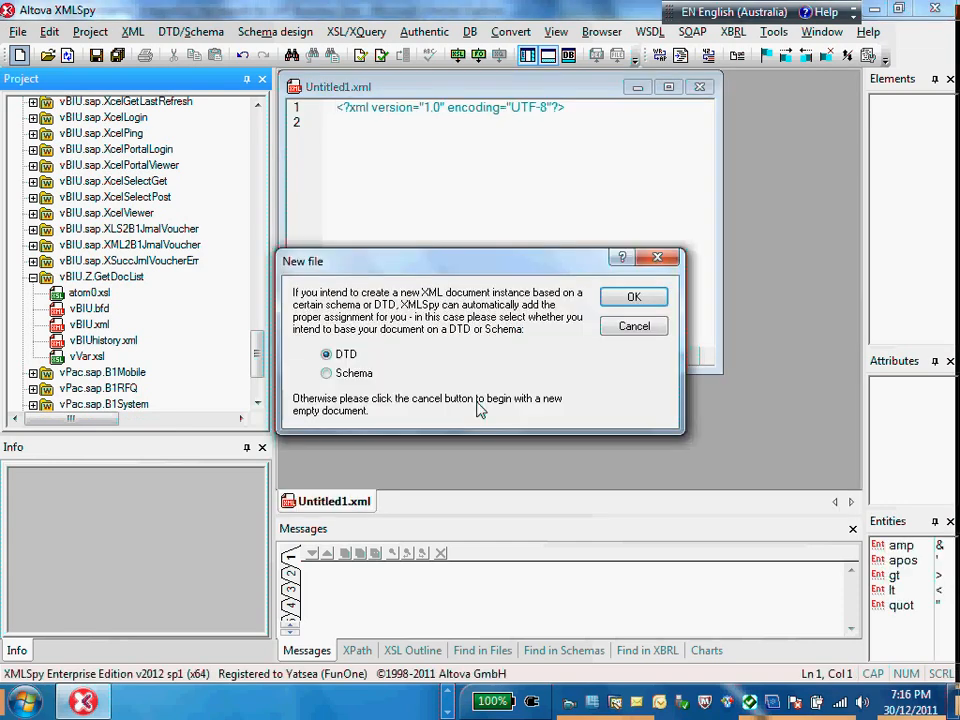
{"action": "left_click", "coordinate": [640, 327]}
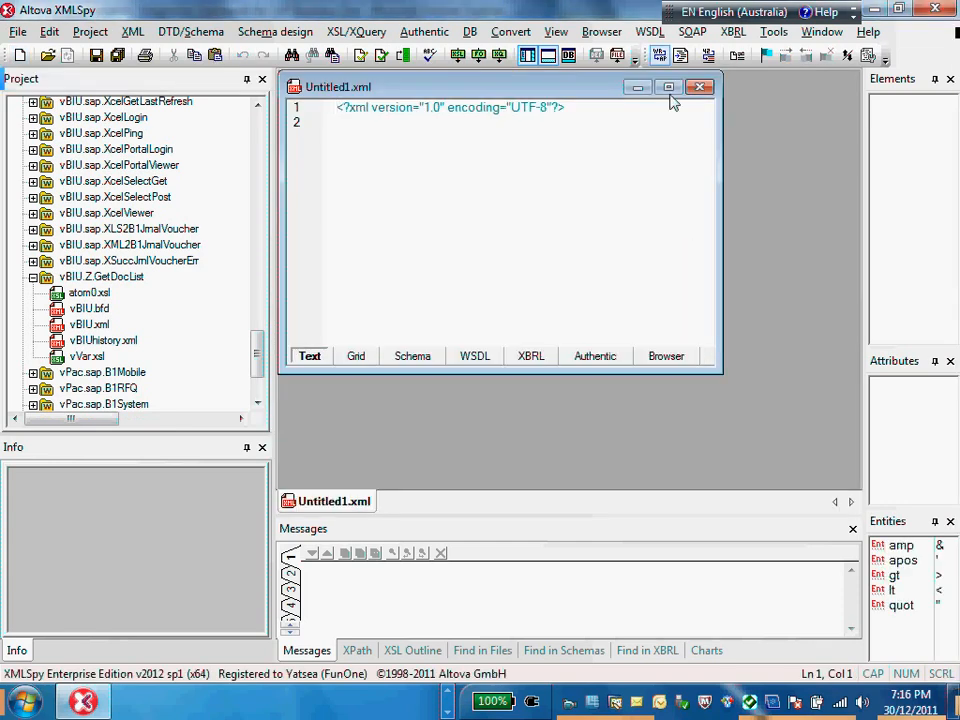
{"action": "left_click", "coordinate": [669, 87]}
Step: Add an empty GetDocList root element below the XML declaration and pretty-print the document
{"action": "left_click", "coordinate": [666, 100]}
{"action": "key", "text": "Return"}
{"action": "type", "text": "<Get"}
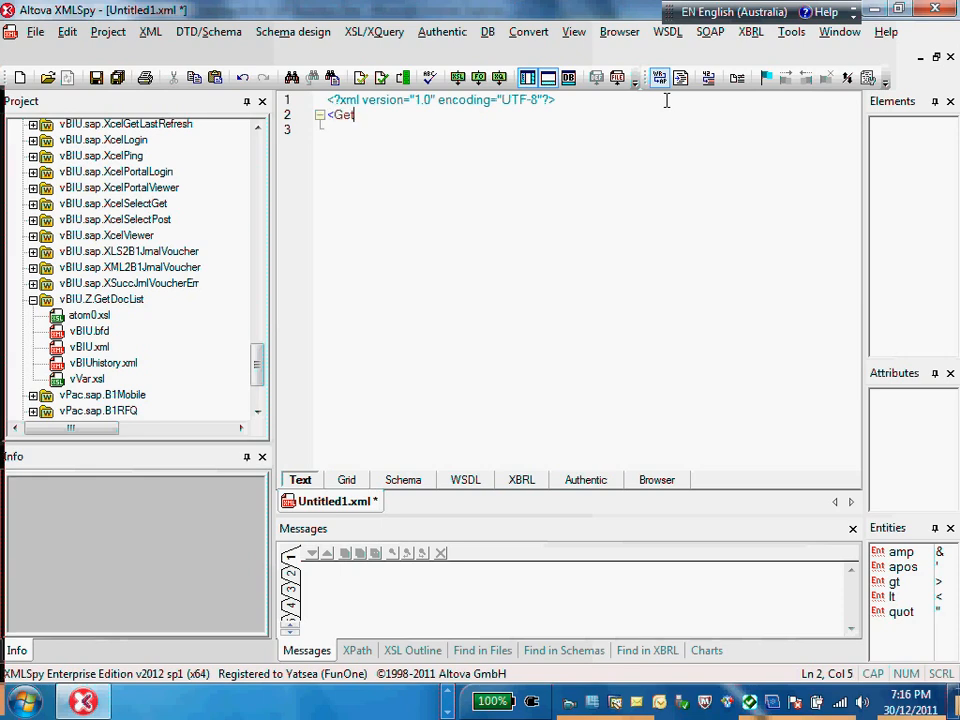
{"action": "type", "text": "DocL"}
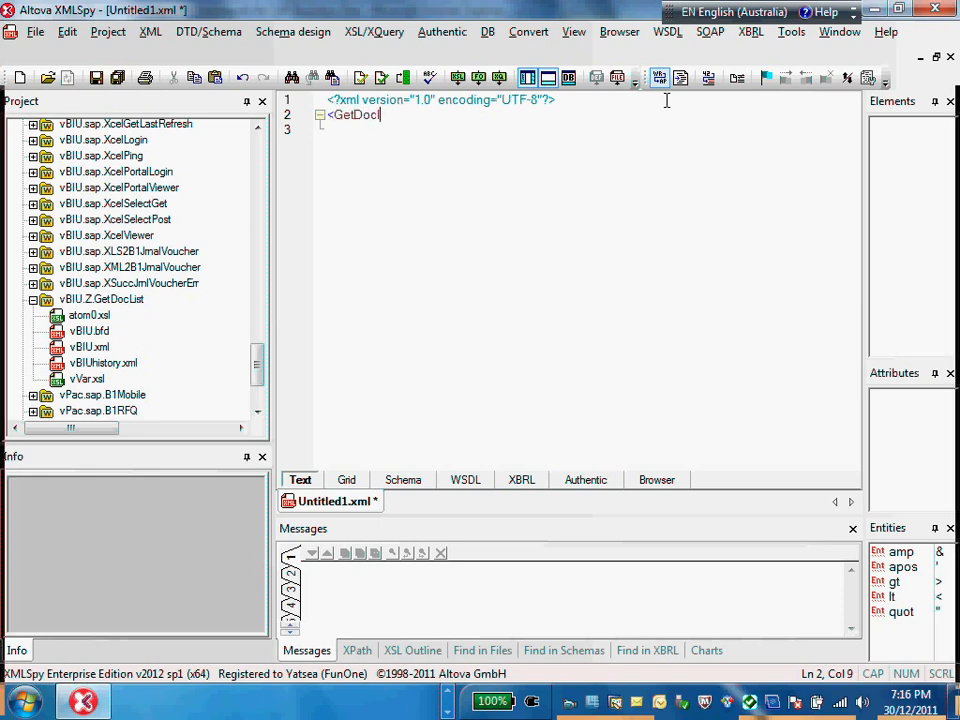
{"action": "type", "text": "ist"}
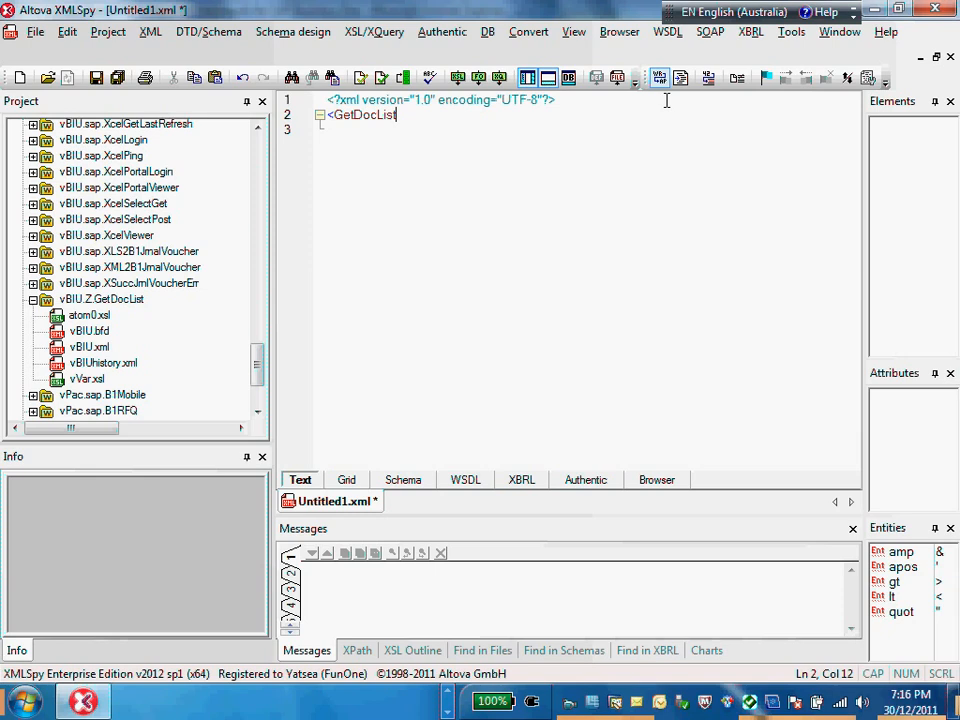
{"action": "type", "text": "></GetDocList>"}
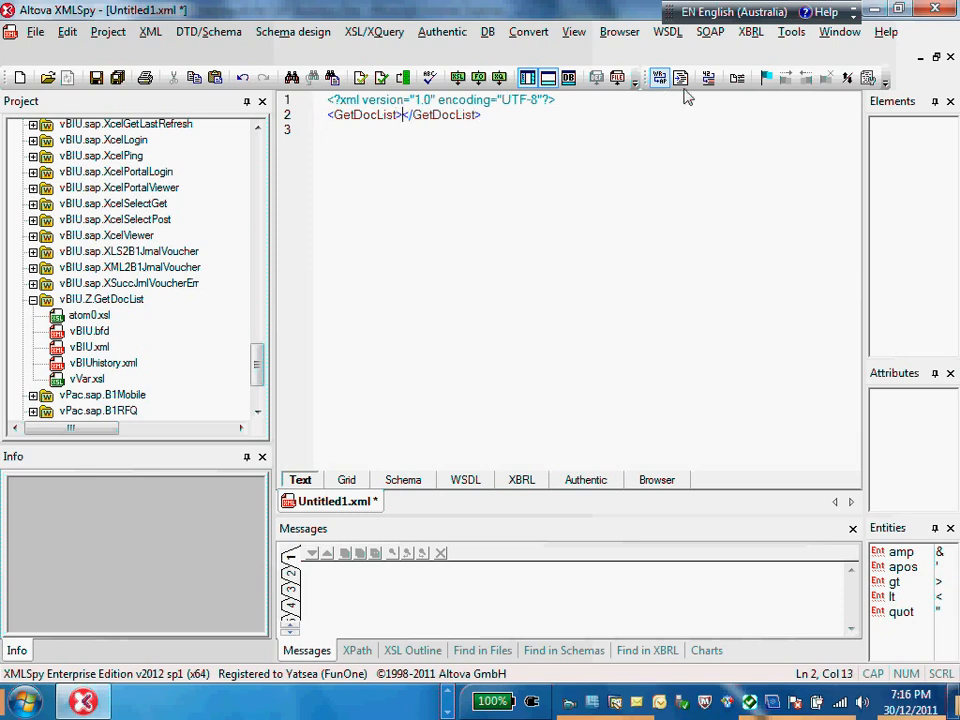
{"action": "left_click", "coordinate": [678, 77]}
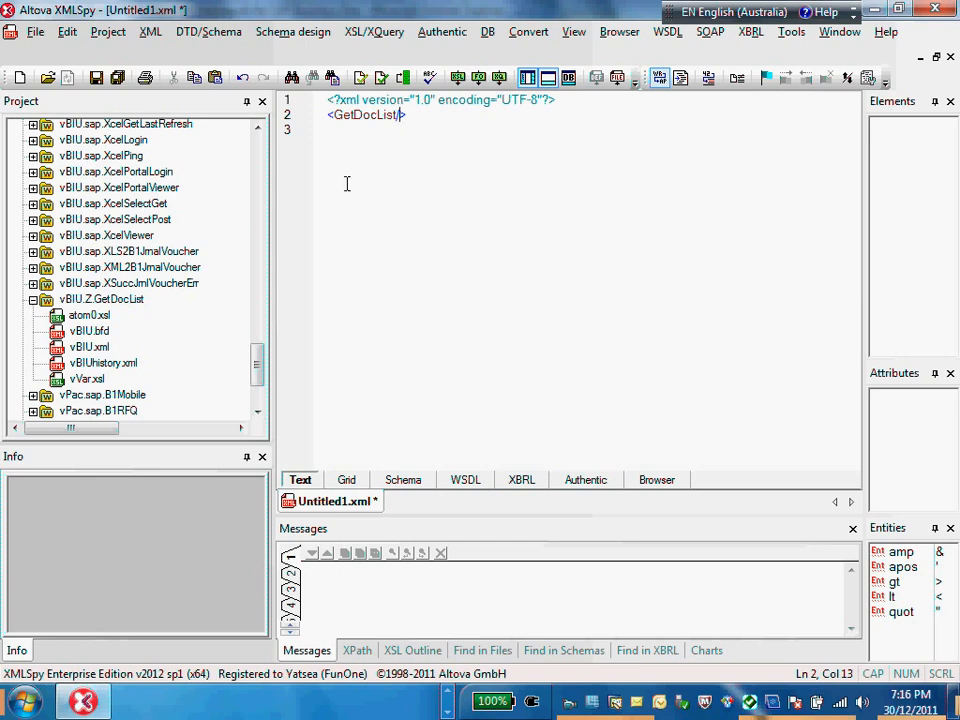
{"action": "left_click", "coordinate": [96, 78]}
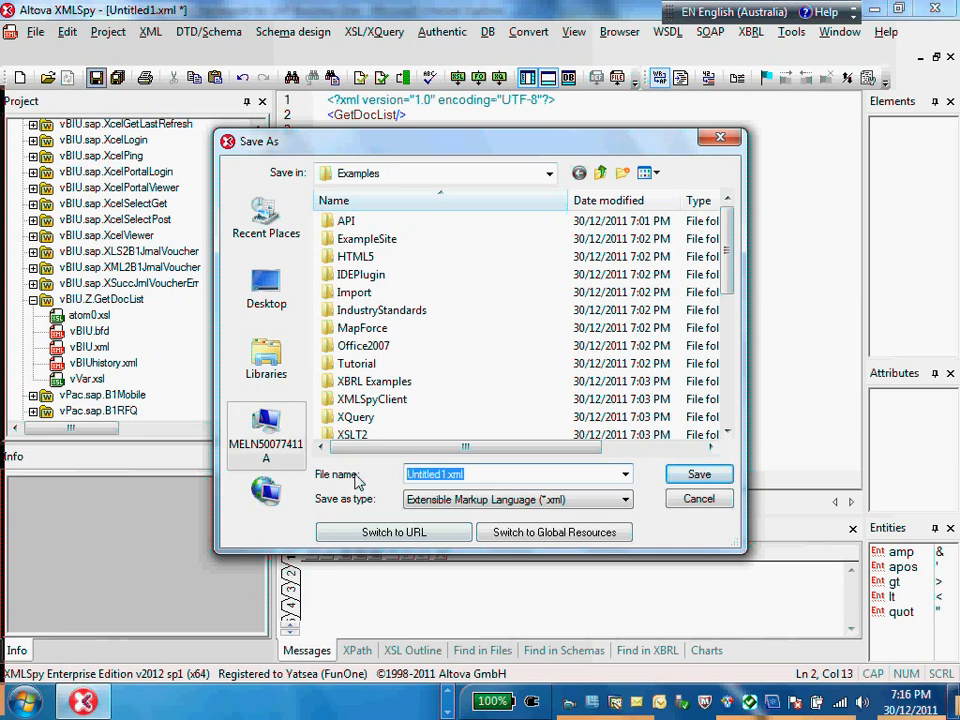
{"action": "left_click", "coordinate": [424, 534]}
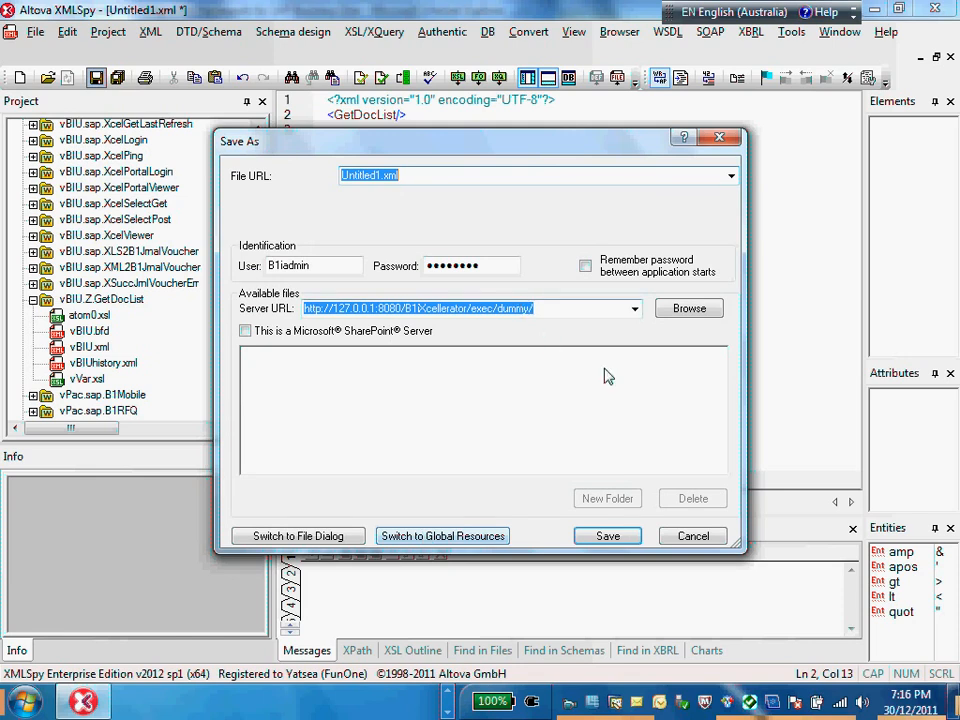
{"action": "left_click", "coordinate": [689, 308]}
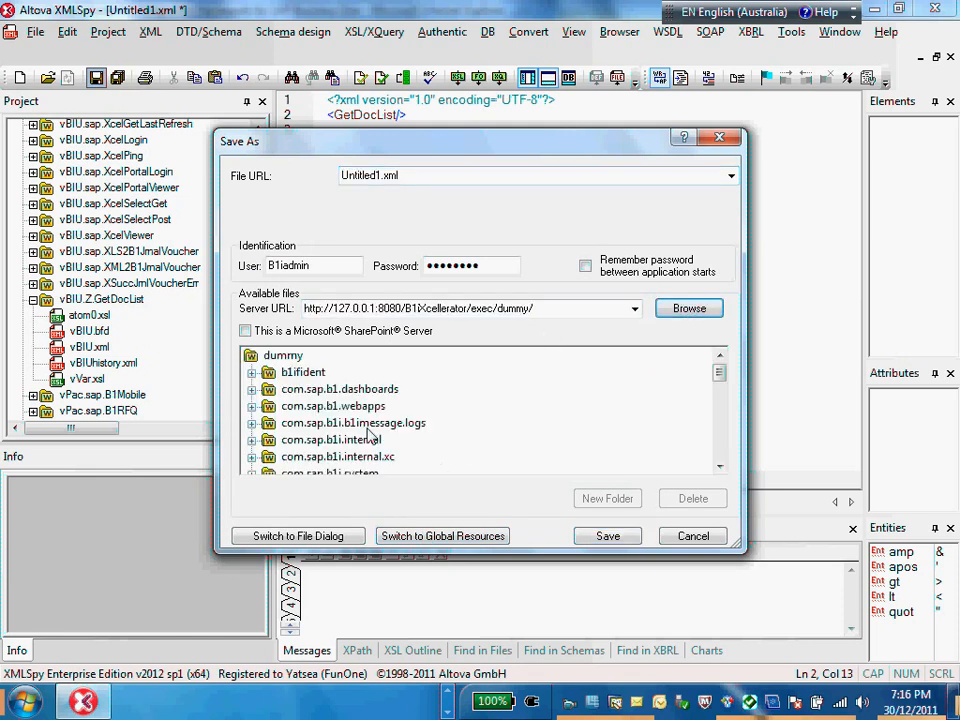
Step: Expand com.sap.b1i.vplatform.scenarios.design and its vBIU.Z.GetDocList folder on the server, and pick vBIU.xml to fill in the file URL
{"action": "left_click_drag", "start_coordinate": [716, 371], "coordinate": [725, 442]}
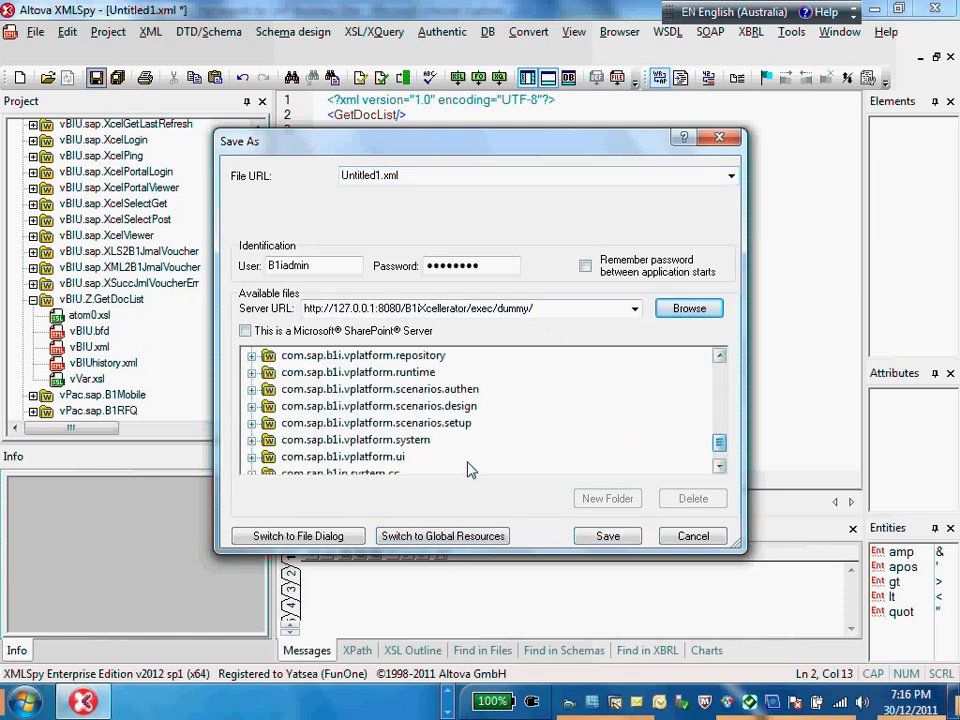
{"action": "left_click", "coordinate": [466, 406]}
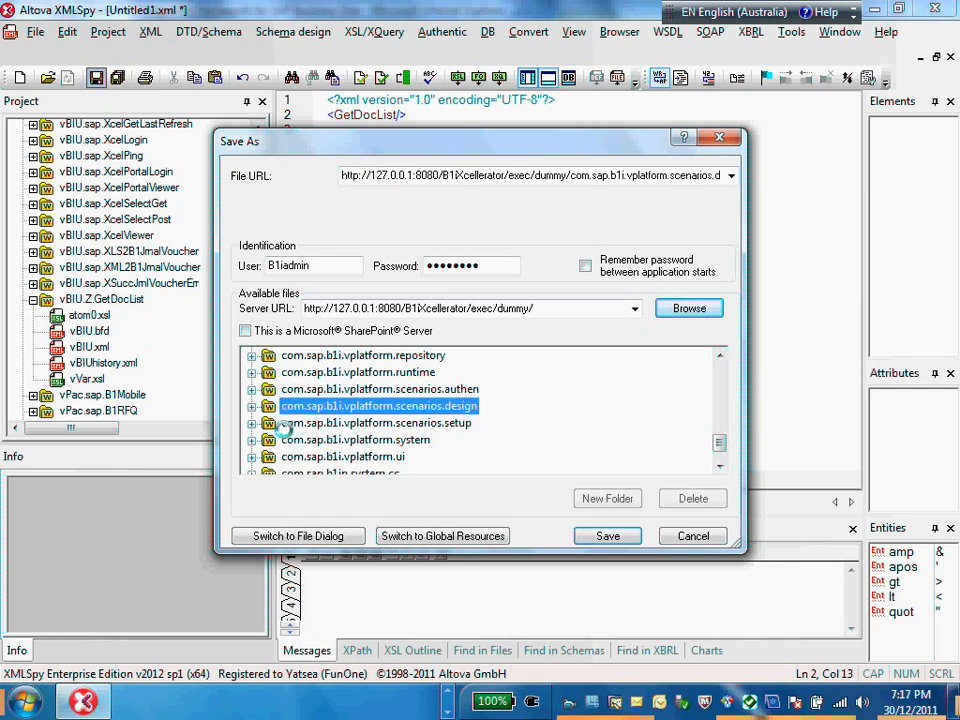
{"action": "scroll", "coordinate": [313, 425], "scroll_direction": "down", "scroll_amount": 1}
{"action": "scroll", "coordinate": [313, 425], "scroll_direction": "down", "scroll_amount": 15}
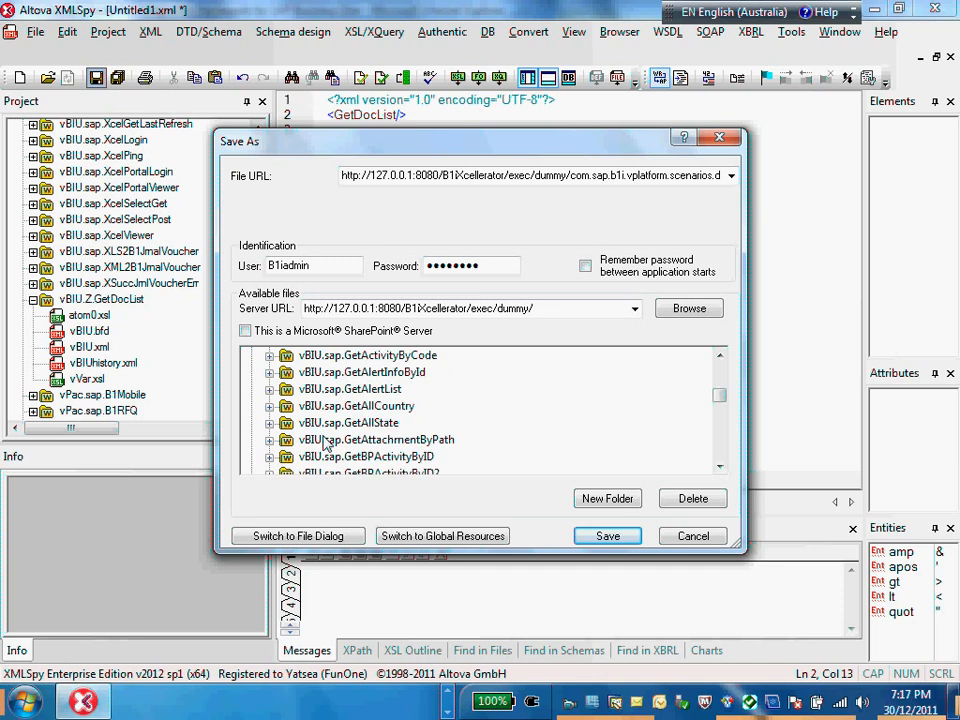
{"action": "scroll", "coordinate": [328, 460], "scroll_direction": "down", "scroll_amount": 15}
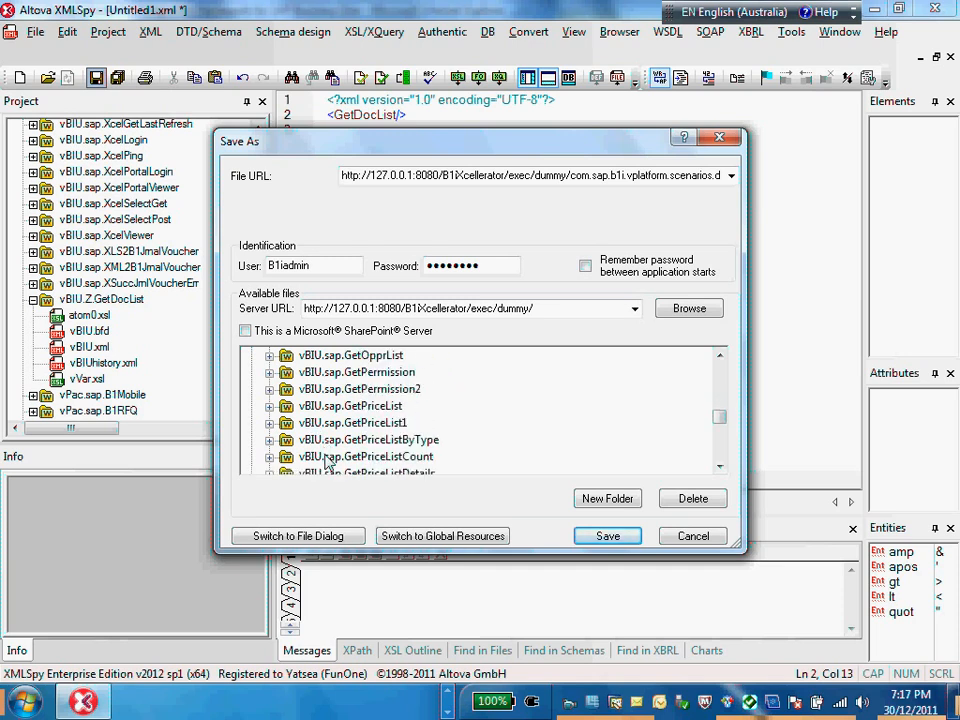
{"action": "scroll", "coordinate": [328, 457], "scroll_direction": "down", "scroll_amount": 4}
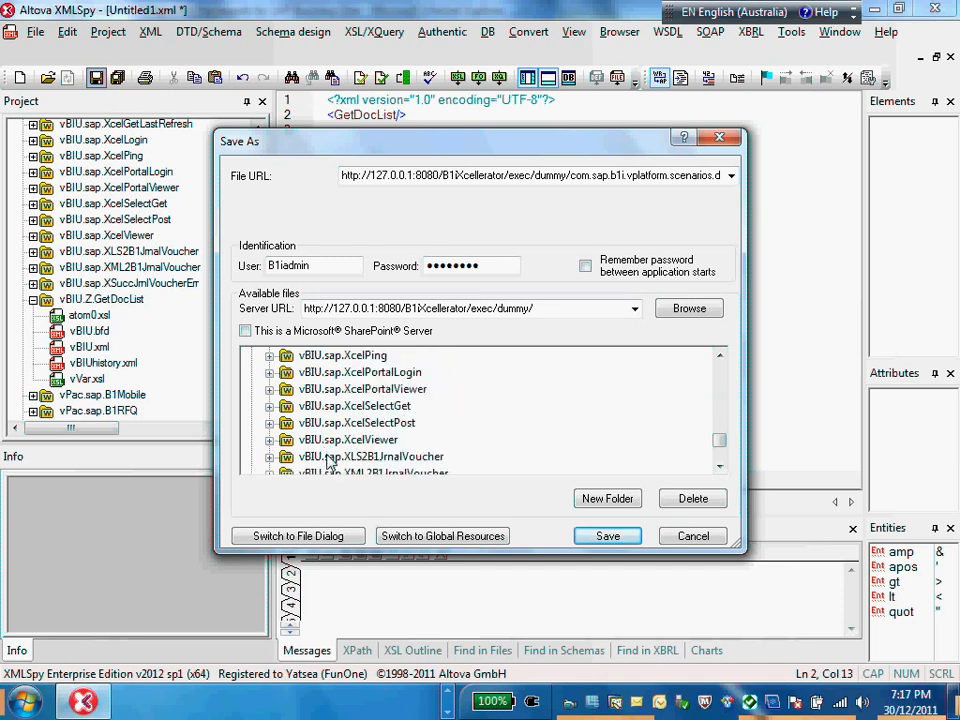
{"action": "left_click", "coordinate": [270, 357]}
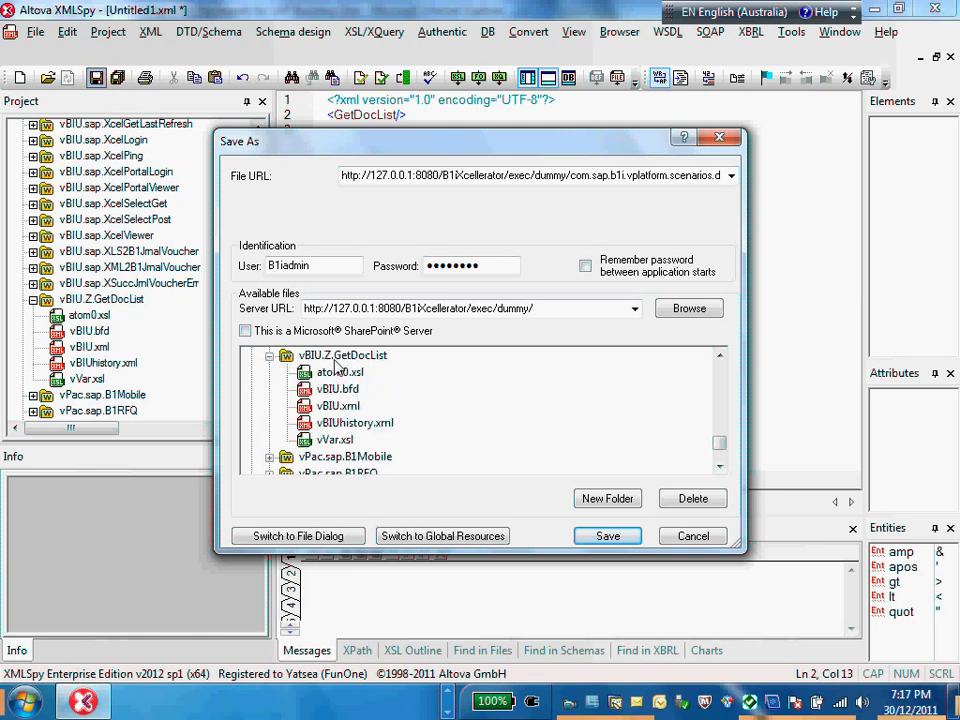
{"action": "left_click", "coordinate": [334, 357]}
{"action": "left_click", "coordinate": [345, 406]}
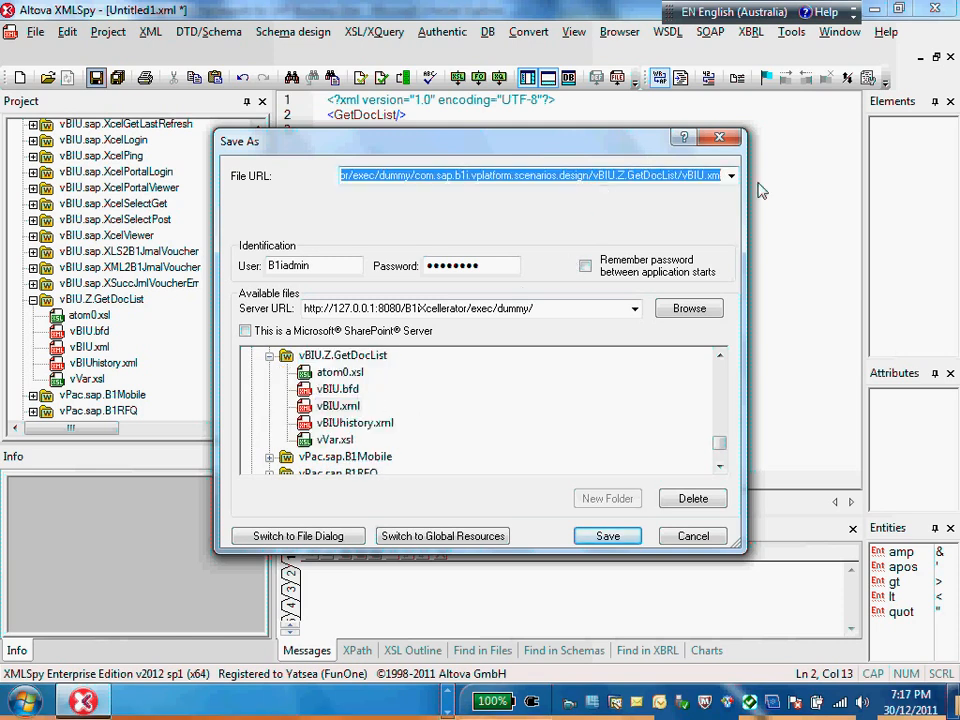
Step: Change the file name at the end of the URL to test_in_msg.xml and save the document to the server
{"action": "key", "text": "End"}
{"action": "key", "text": "shift+Left"}
{"action": "key", "text": "shift+Left"}
{"action": "key", "text": "Delete"}
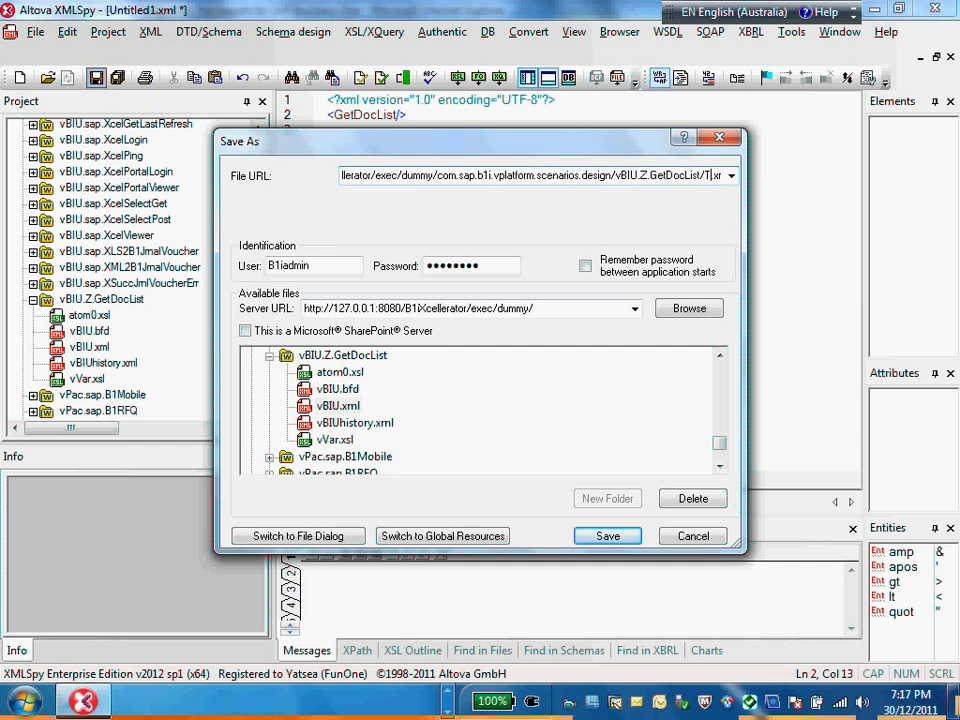
{"action": "type", "text": "test_"}
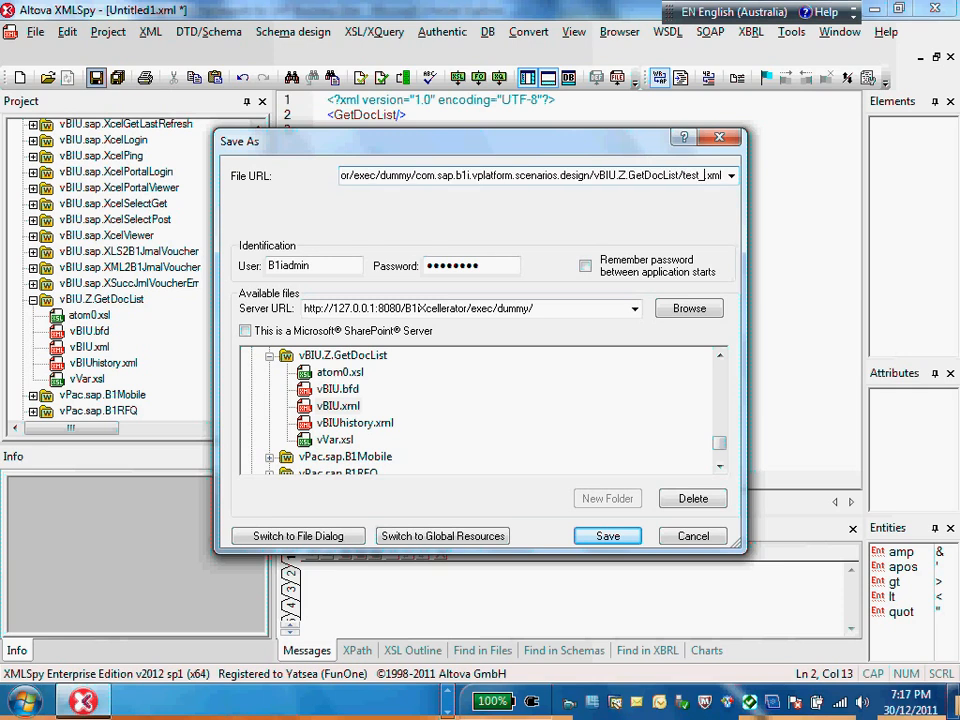
{"action": "type", "text": "in_msg"}
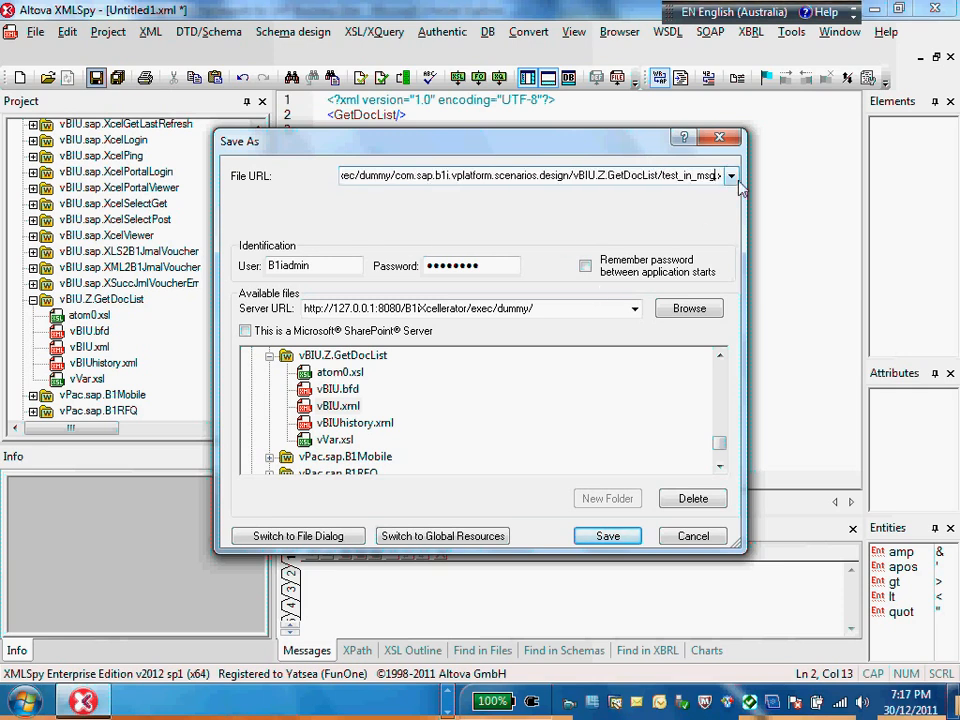
{"action": "key", "text": "End"}
{"action": "key", "text": "shift+Left"}
{"action": "key", "text": "shift+Left"}
{"action": "key", "text": "shift+Left"}
{"action": "key", "text": "shift+Left"}
{"action": "key", "text": "shift+Left"}
{"action": "key", "text": "shift+Left"}
{"action": "key", "text": "shift+Left"}
{"action": "key", "text": "shift+Left"}
{"action": "key", "text": "shift+Left"}
{"action": "key", "text": "shift+Left"}
{"action": "key", "text": "shift+Left"}
{"action": "key", "text": "shift+Left"}
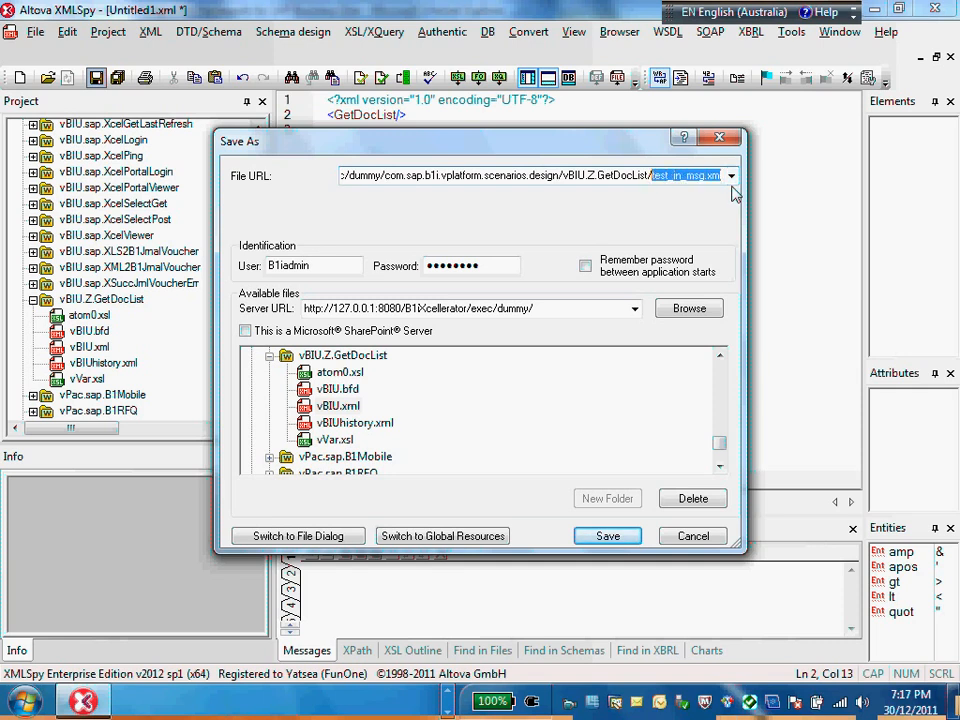
{"action": "left_click", "coordinate": [606, 536]}
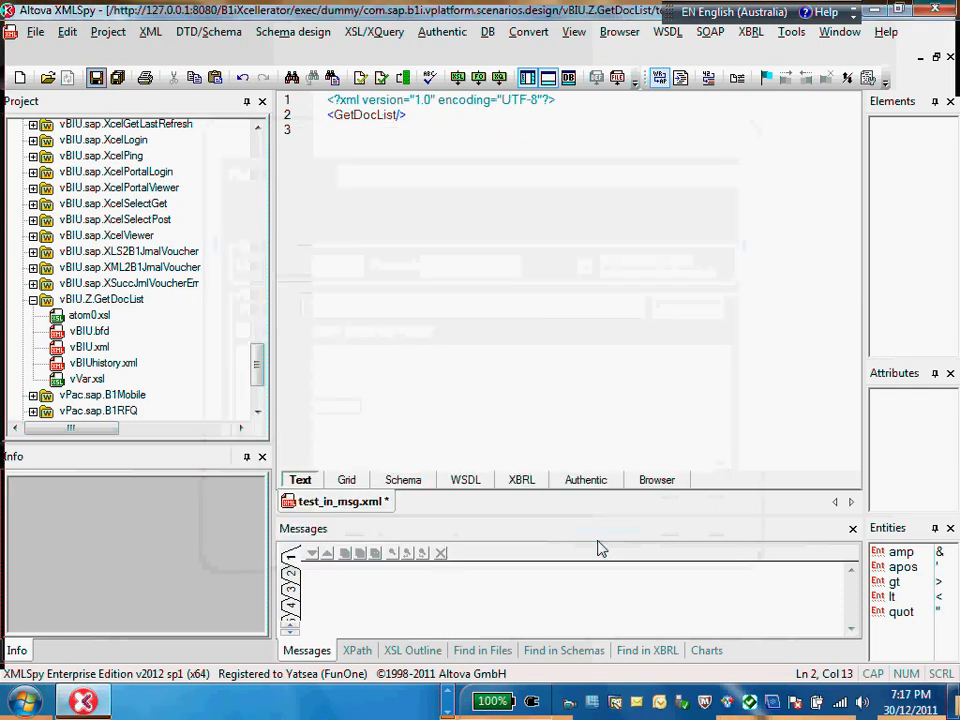
Step: Refresh the vBIU.Z.GetDocList folder in the project and select test_in_msg.xml in it
{"action": "left_click", "coordinate": [112, 299]}
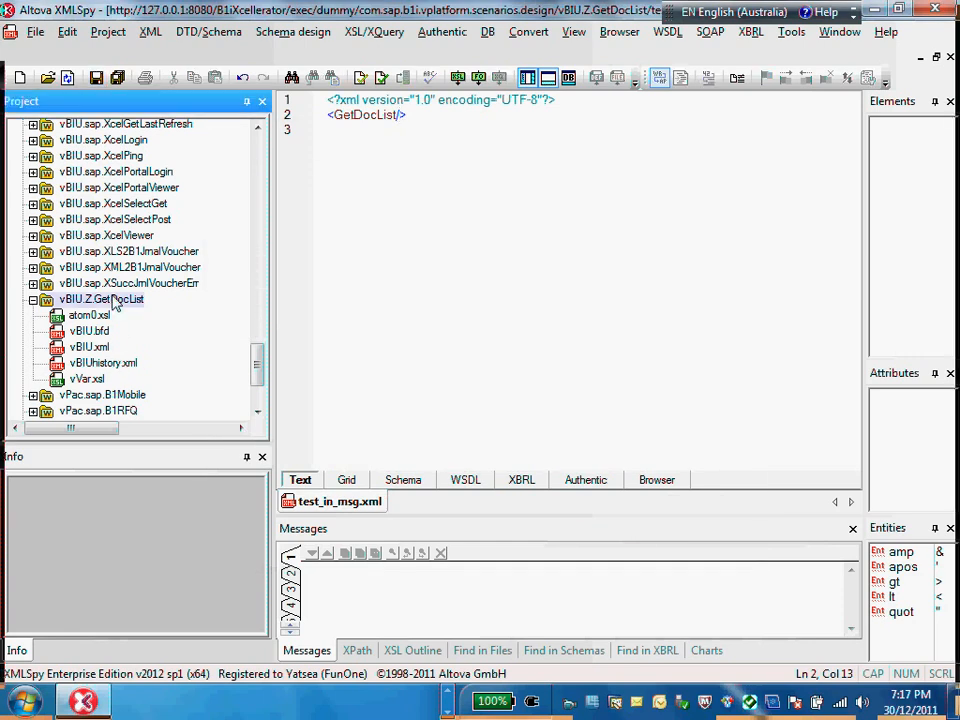
{"action": "right_click", "coordinate": [112, 299]}
{"action": "left_click", "coordinate": [178, 541]}
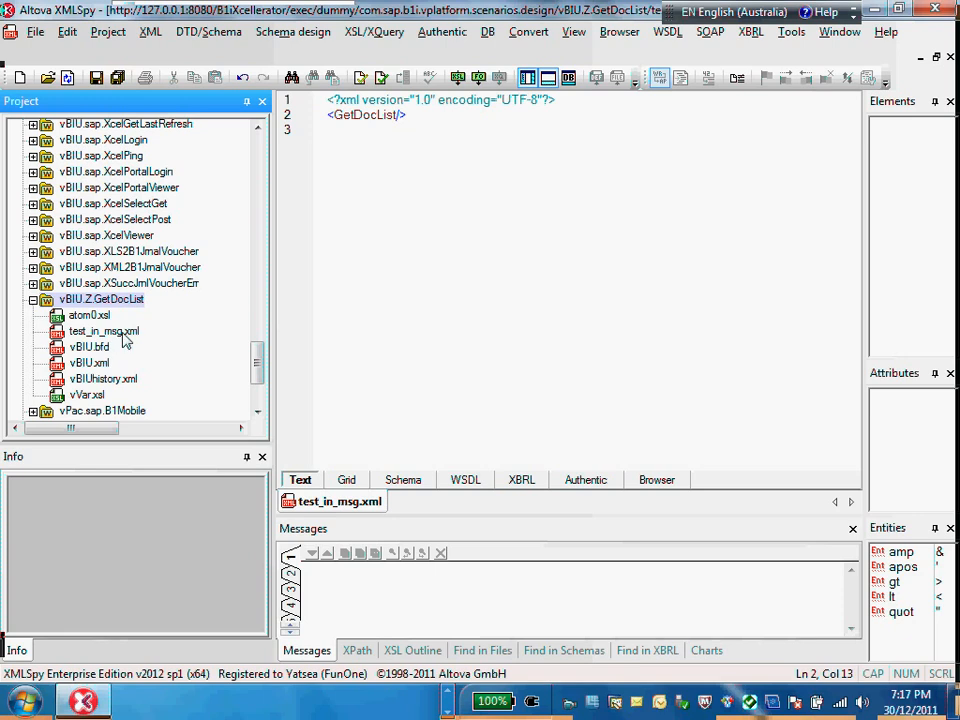
{"action": "left_click", "coordinate": [125, 333]}
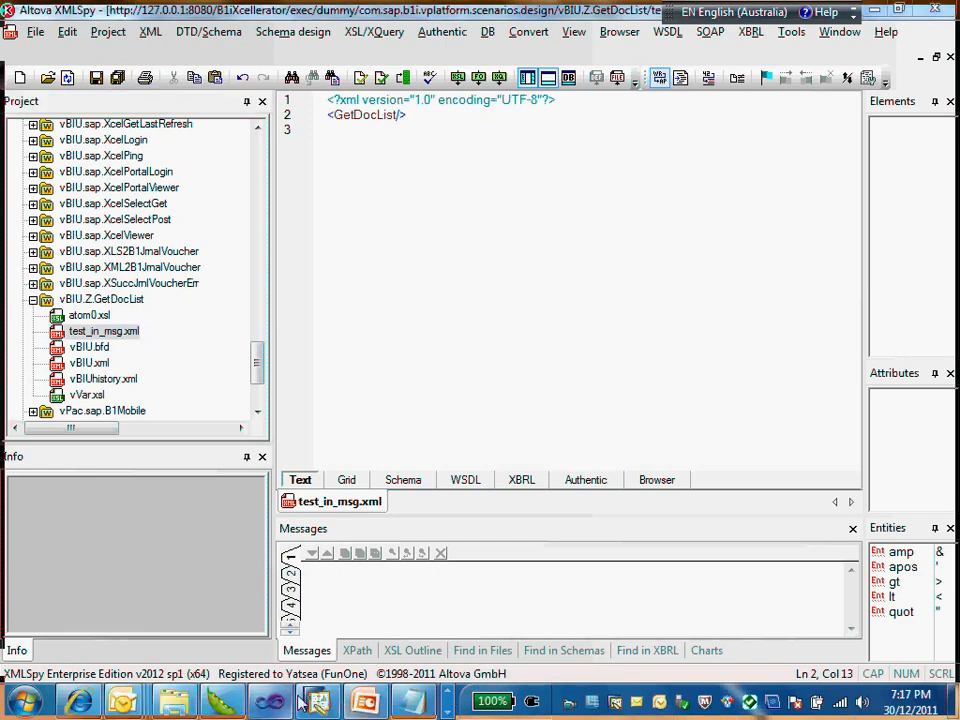
Step: Switch to the PowerPoint presentation, start the slide show from slide 23, and advance to slide 25 on debugging and testing
{"action": "left_click", "coordinate": [305, 700]}
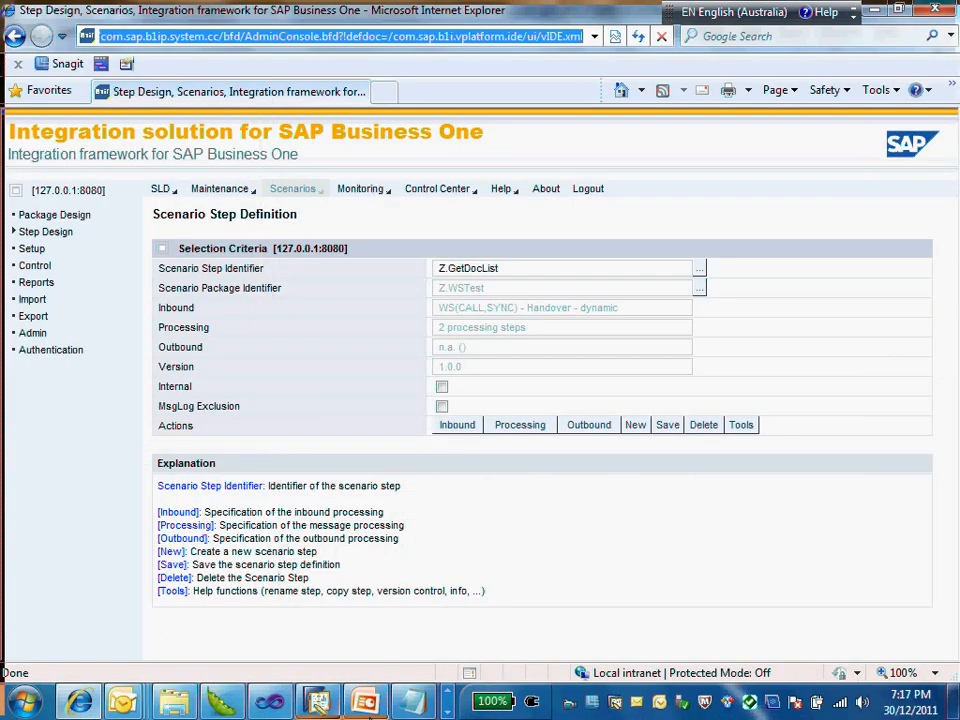
{"action": "left_click", "coordinate": [365, 702]}
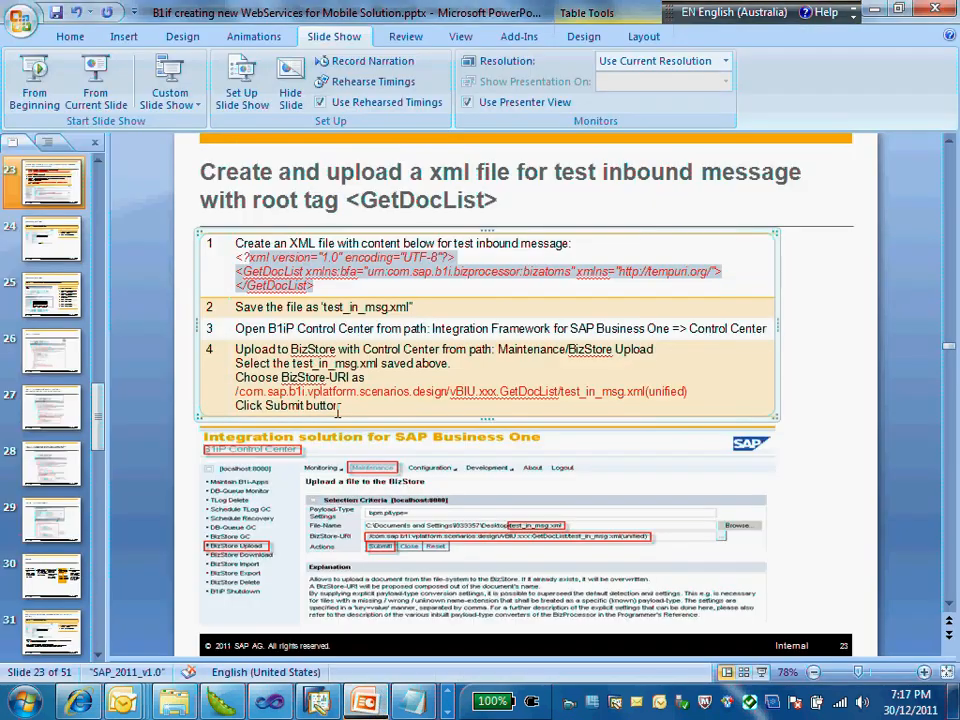
{"action": "left_click", "coordinate": [100, 95]}
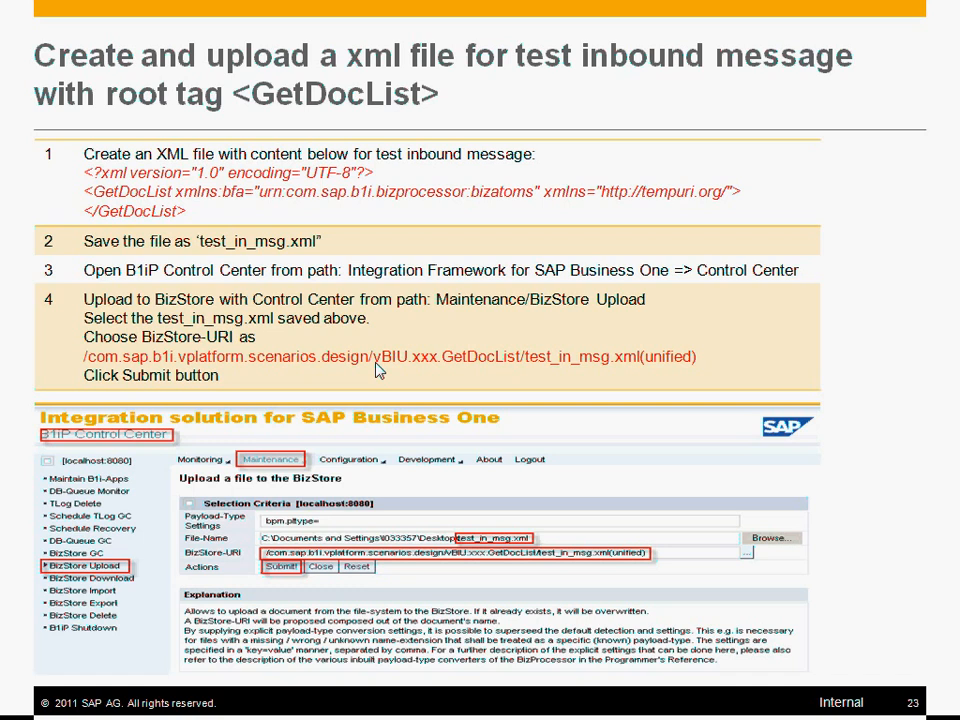
{"action": "left_click", "coordinate": [173, 193]}
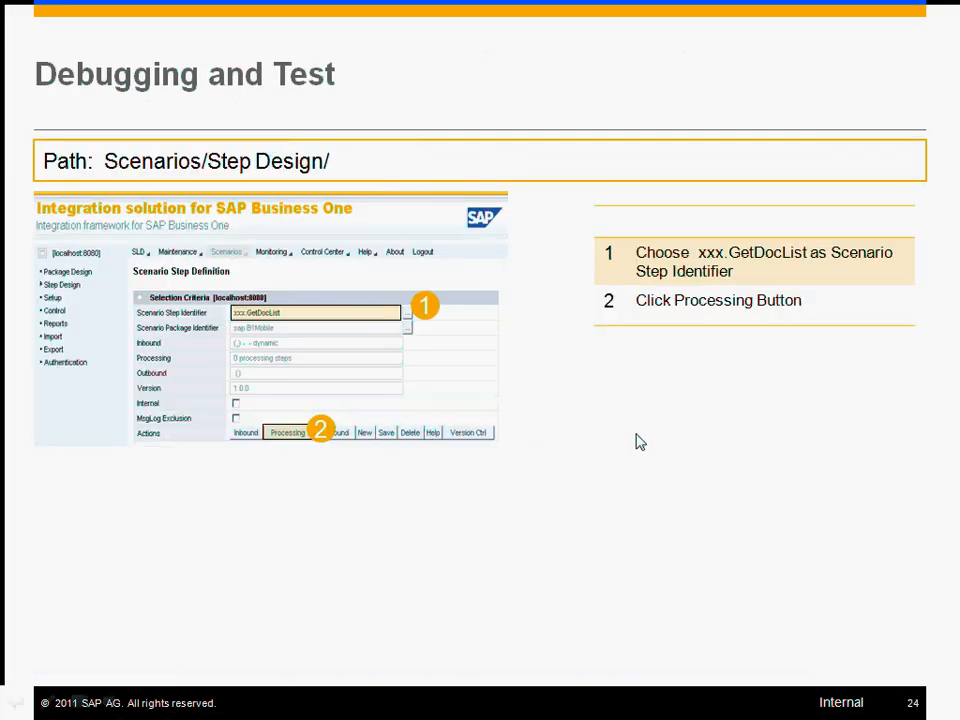
{"action": "left_click", "coordinate": [563, 413]}
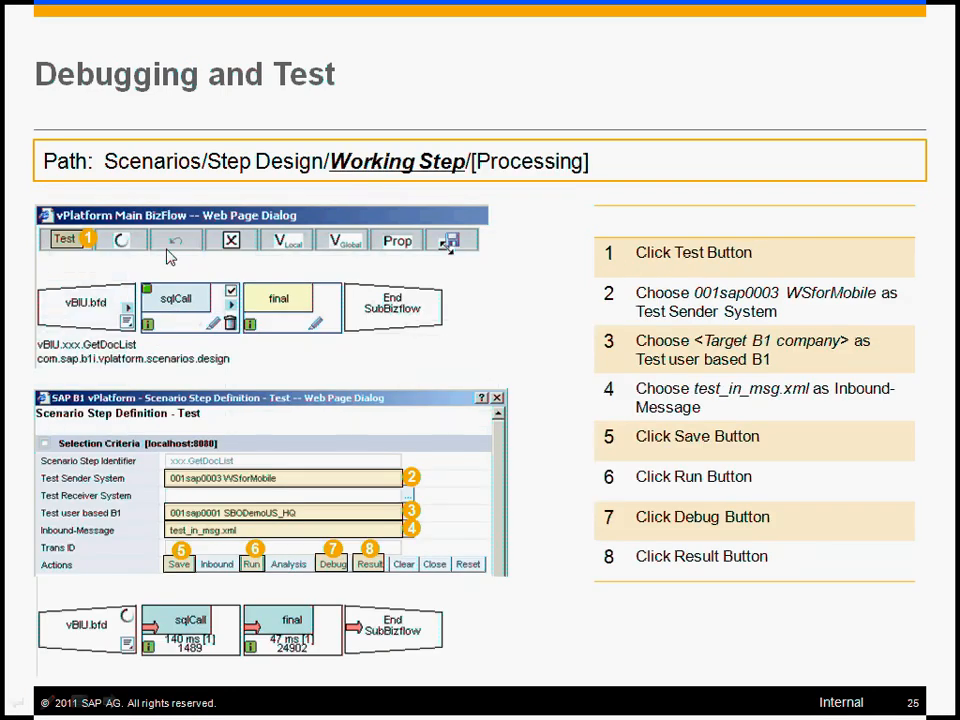